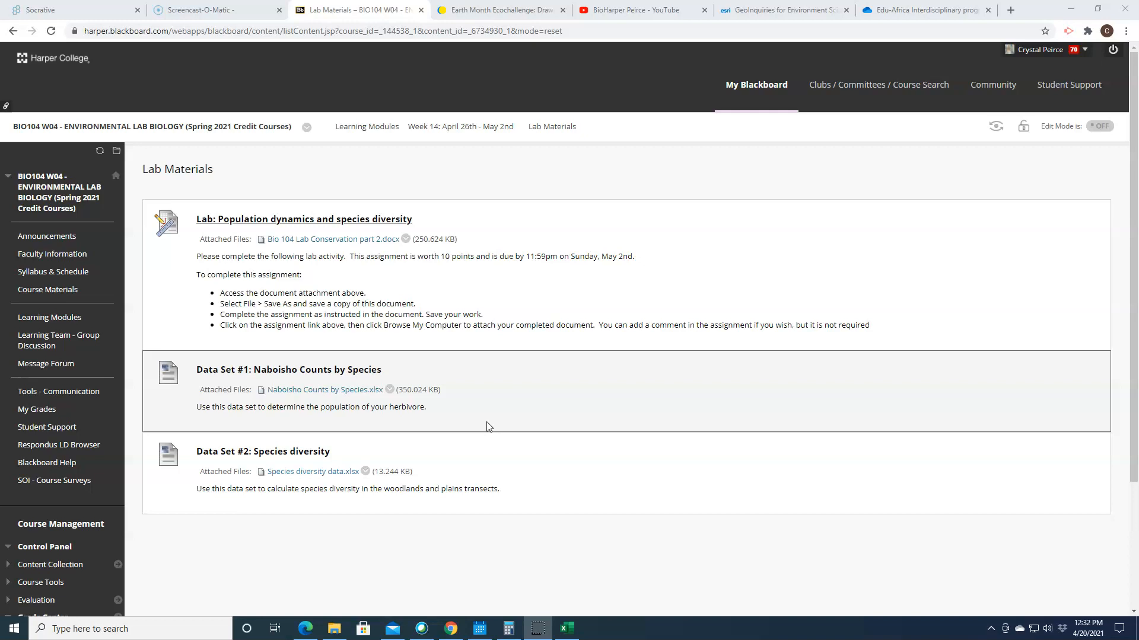
# Switch to the Naboisho Counts by Species workbook in Excel and look through the species sheets from Grant Gazelle back to Zebra
pyautogui.click(458, 442)
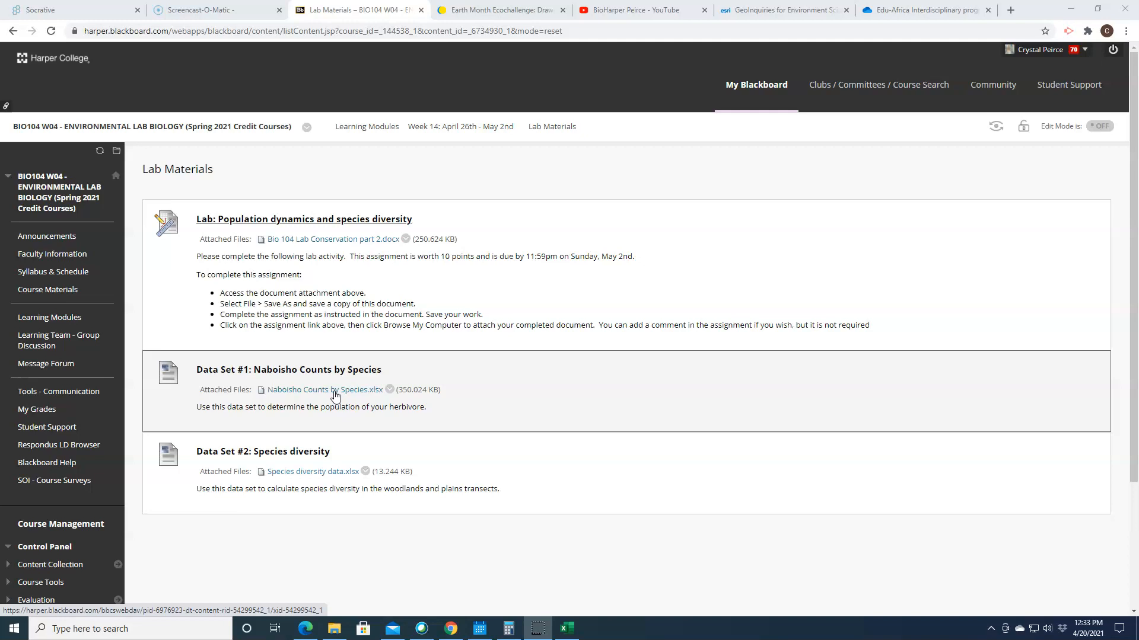
pyautogui.click(570, 628)
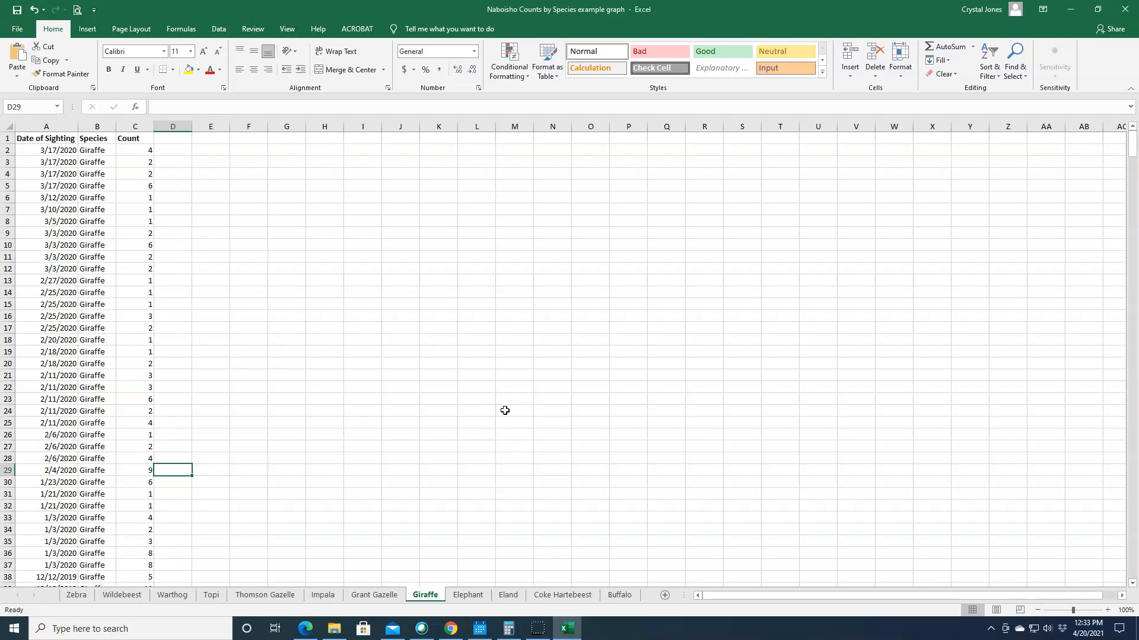
pyautogui.click(381, 598)
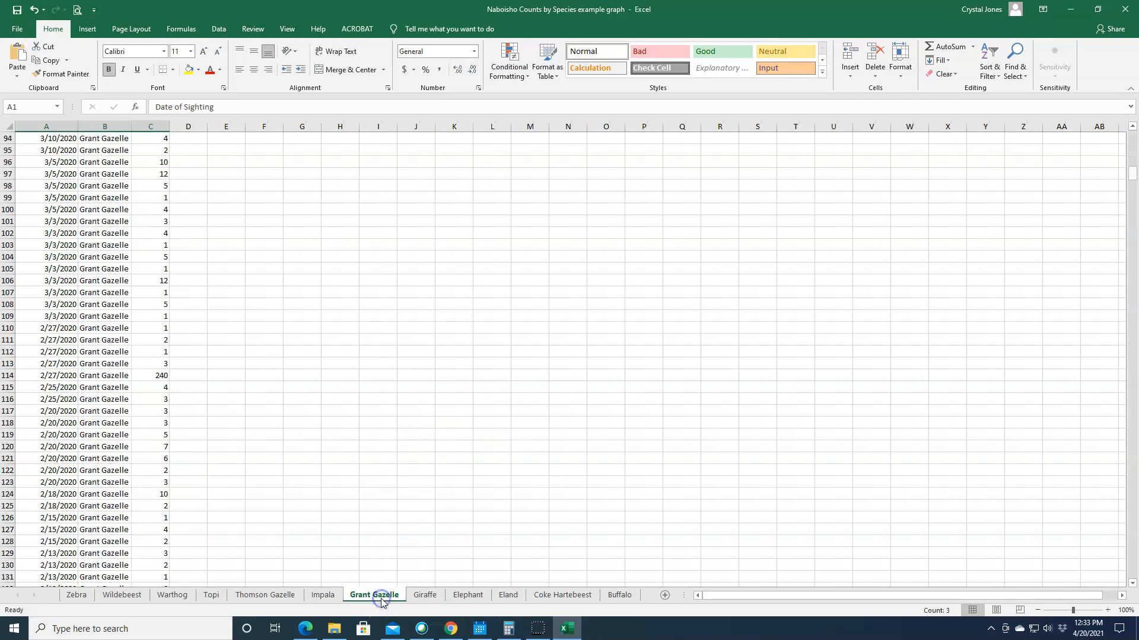
pyautogui.click(326, 596)
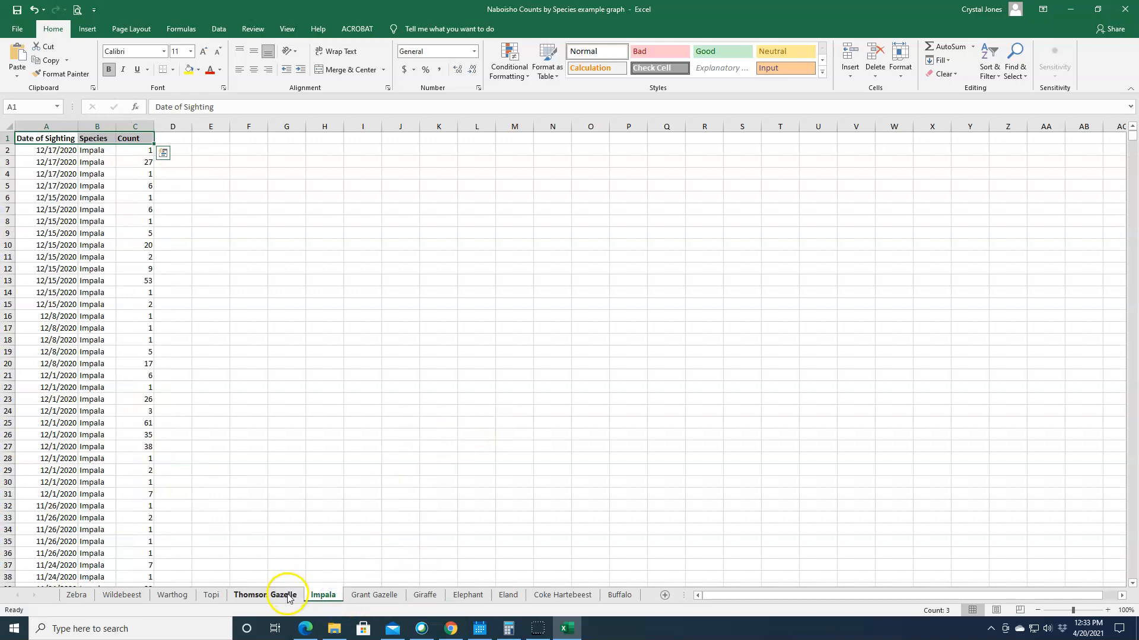
pyautogui.click(288, 596)
pyautogui.click(211, 596)
pyautogui.click(178, 596)
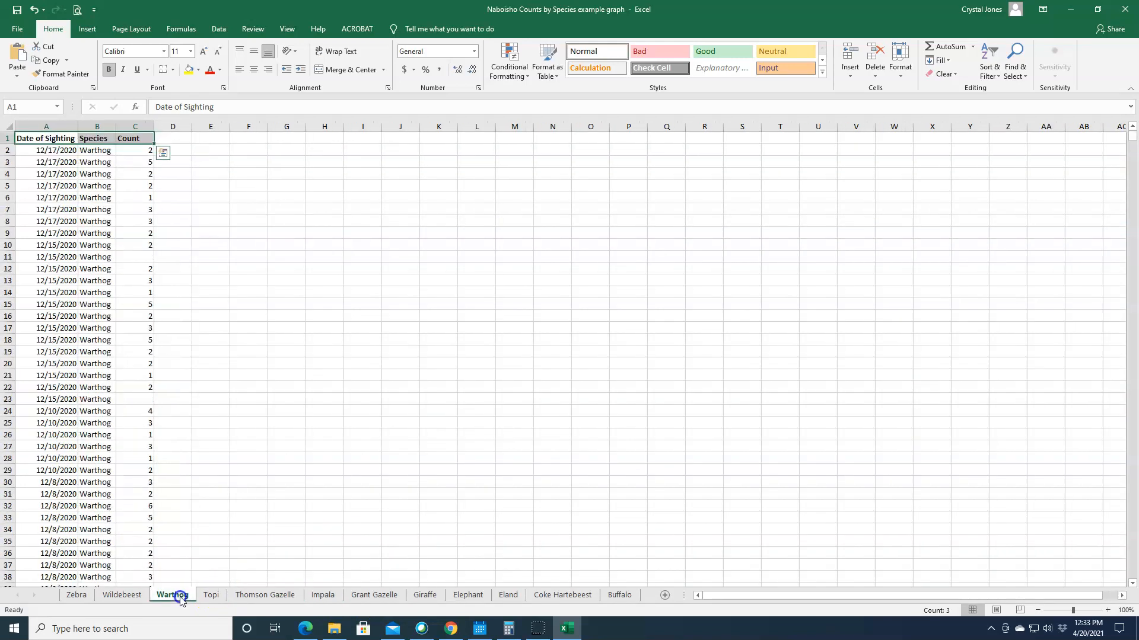
pyautogui.click(124, 595)
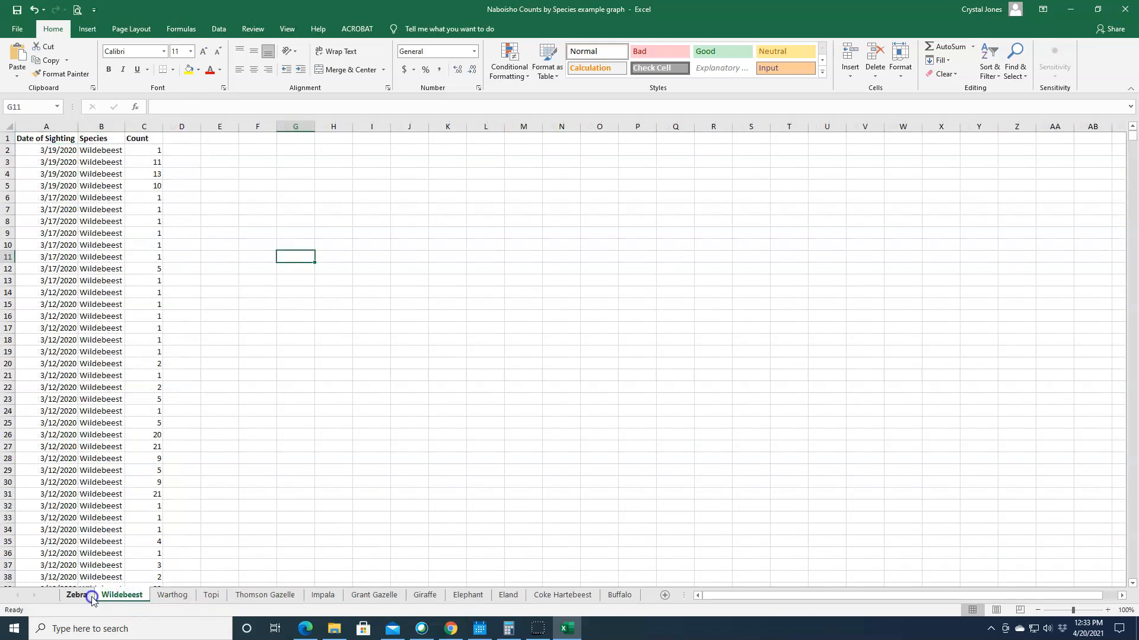
pyautogui.click(92, 597)
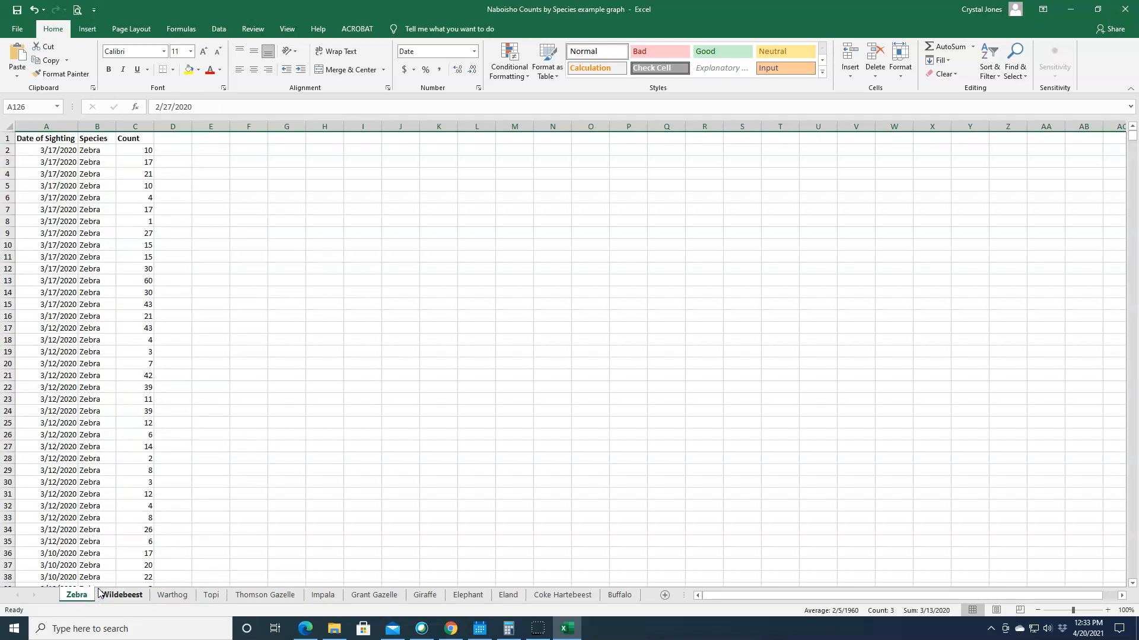
# Review the species sheets from Wildebeest through Grant Gazelle and examine the sighting dates listed for Grant Gazelle
pyautogui.click(122, 596)
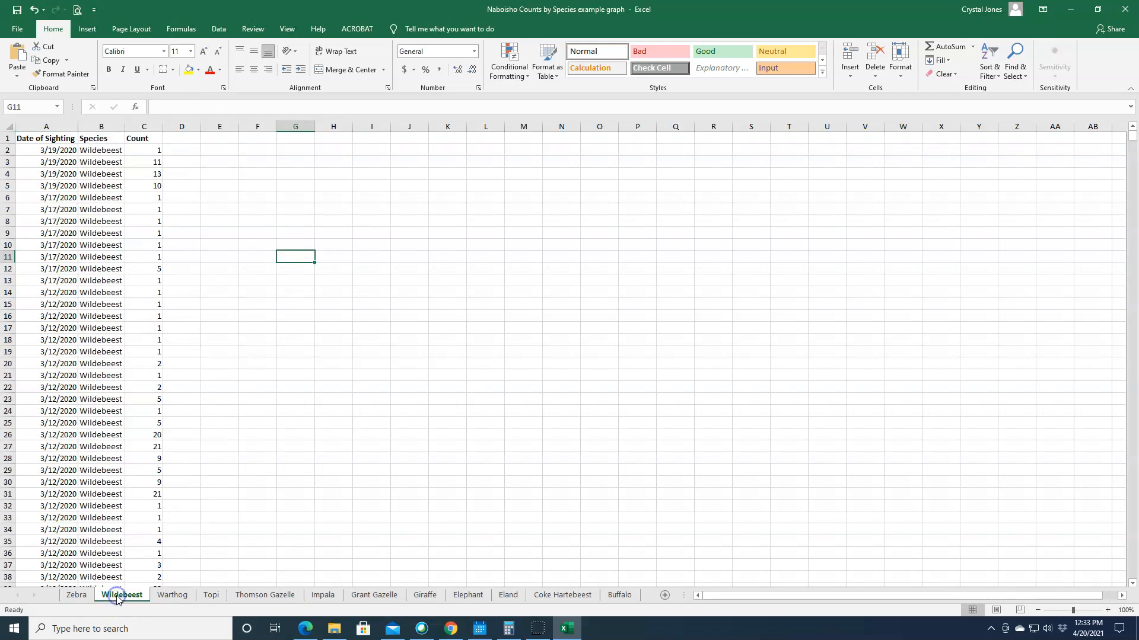
pyautogui.click(172, 596)
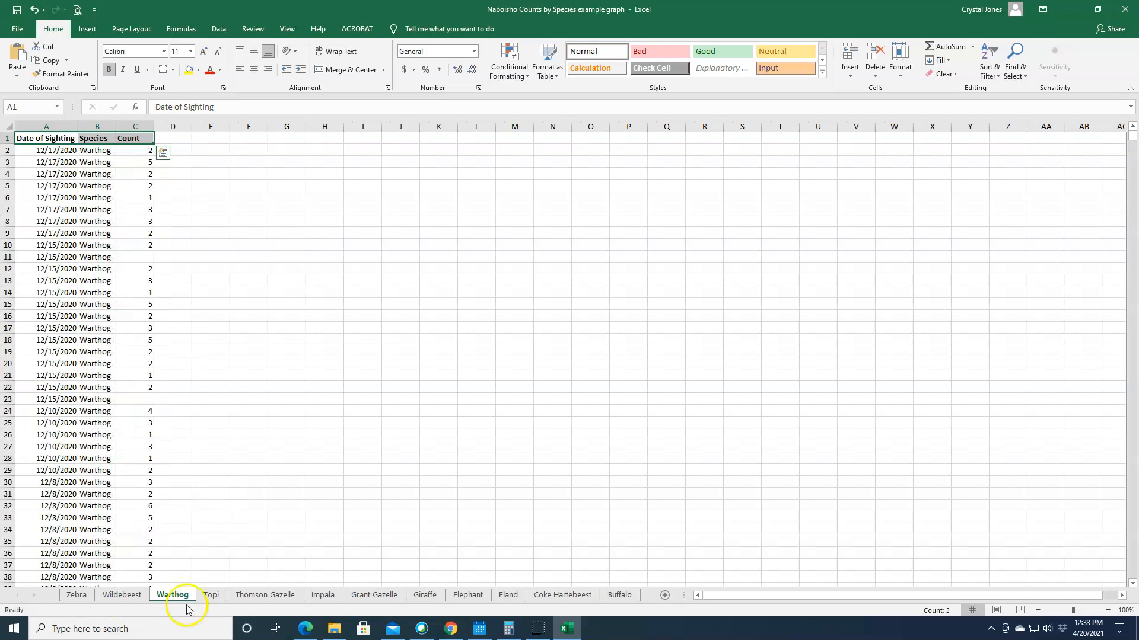
pyautogui.click(209, 595)
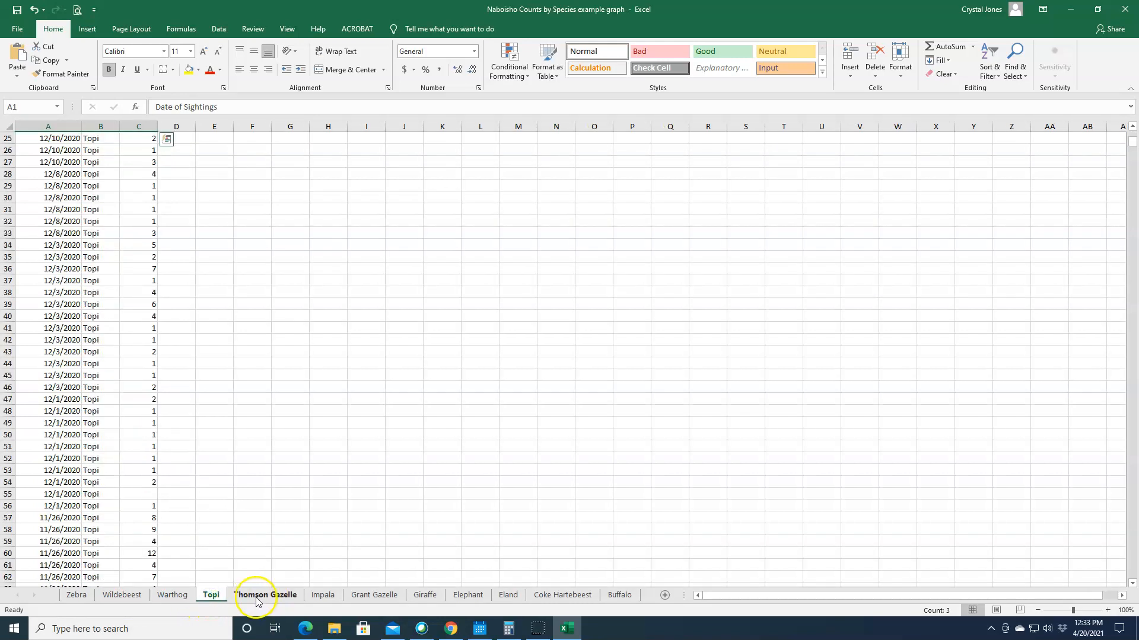
pyautogui.click(256, 599)
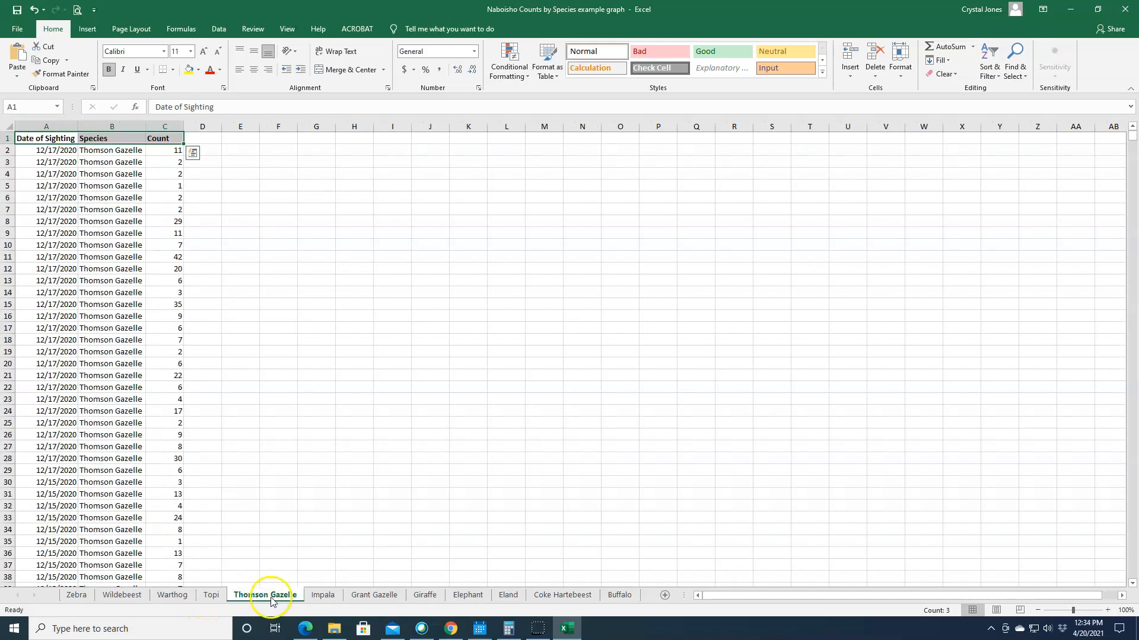
pyautogui.click(324, 598)
pyautogui.click(375, 596)
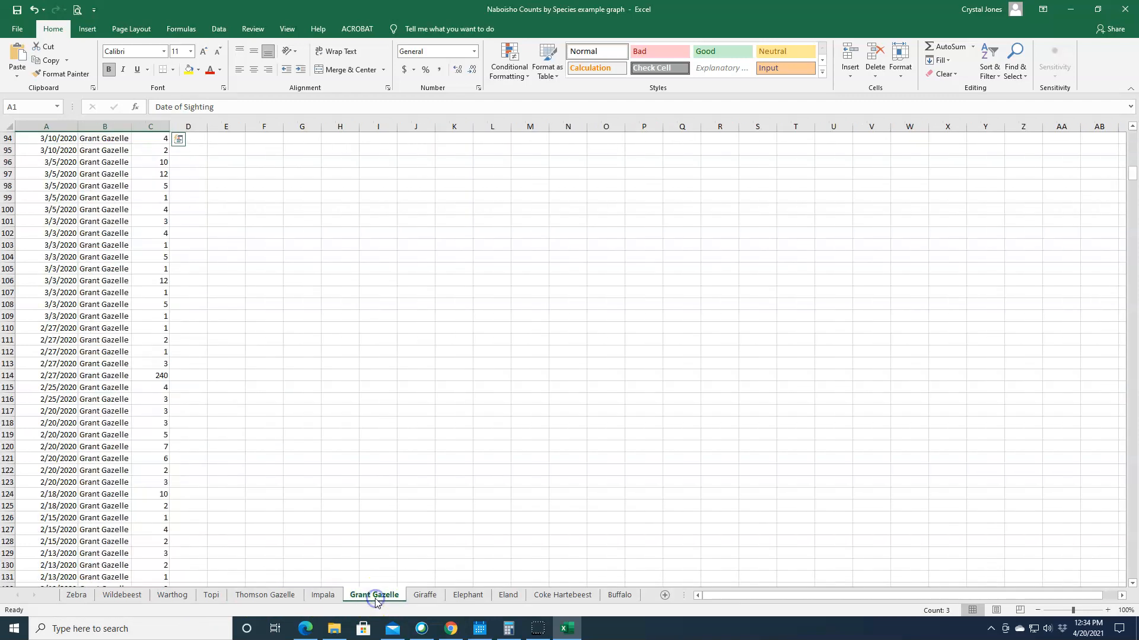
pyautogui.scroll(17, 469, 416)
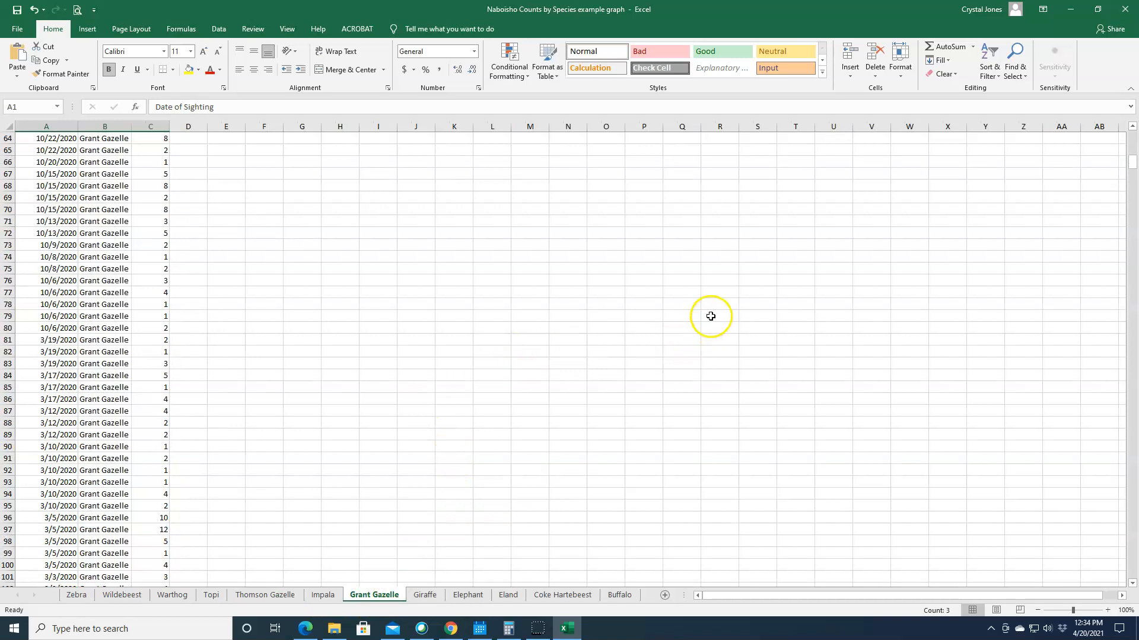
pyautogui.scroll(14, 888, 280)
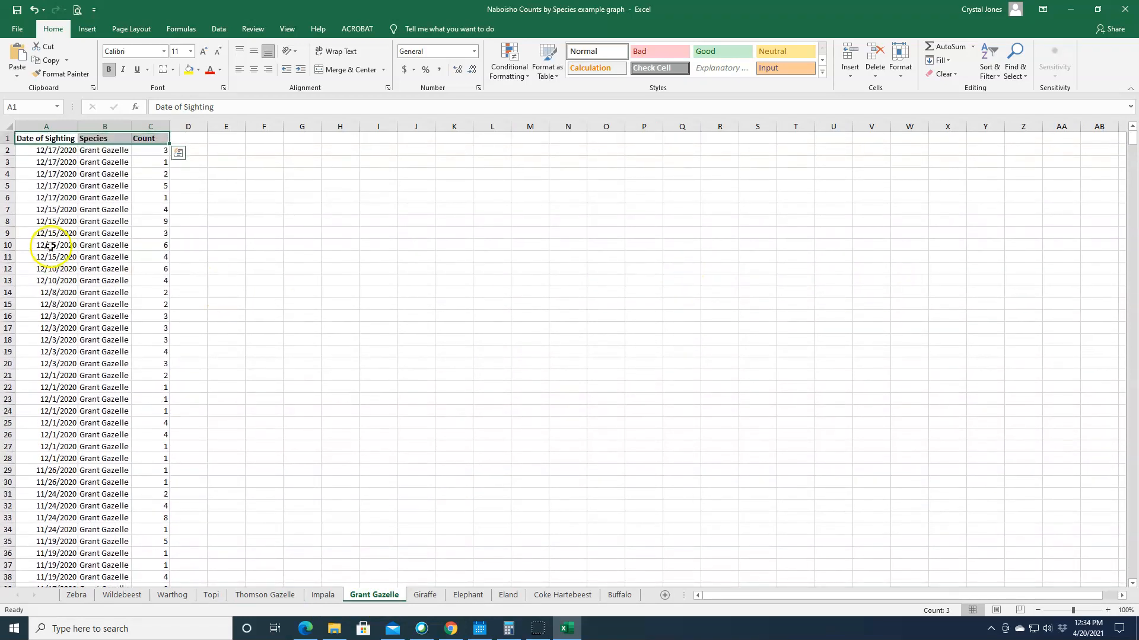
pyautogui.scroll(-8, 193, 300)
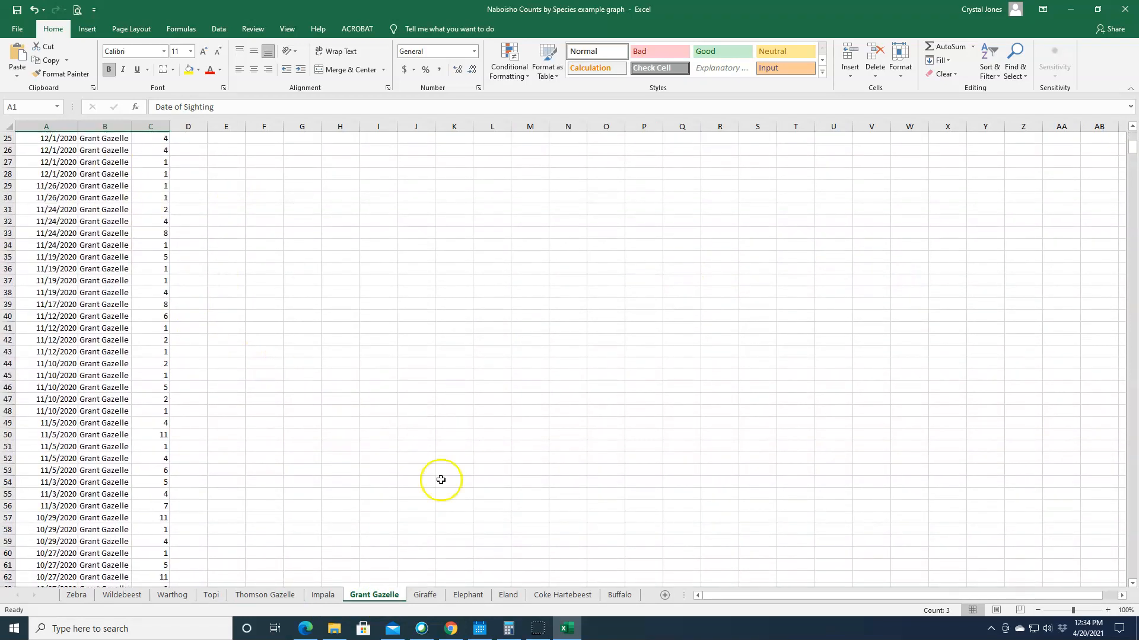
# On the Giraffe sheet, total the March 2020 counts in C2:C12 with AutoSum in cell D12
pyautogui.click(426, 595)
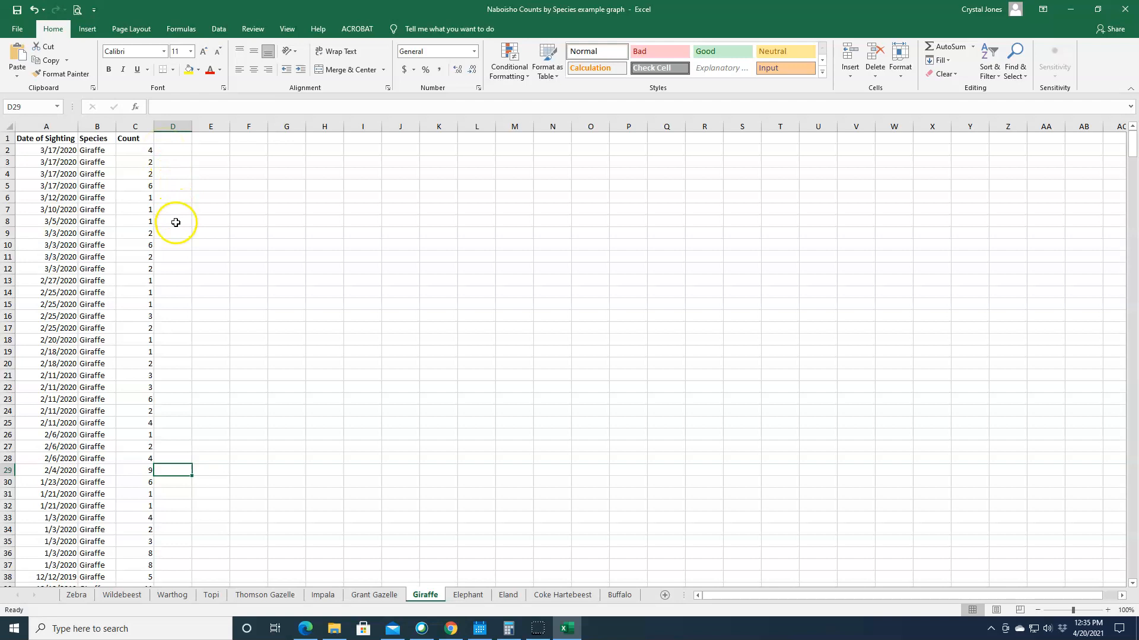
pyautogui.click(173, 267)
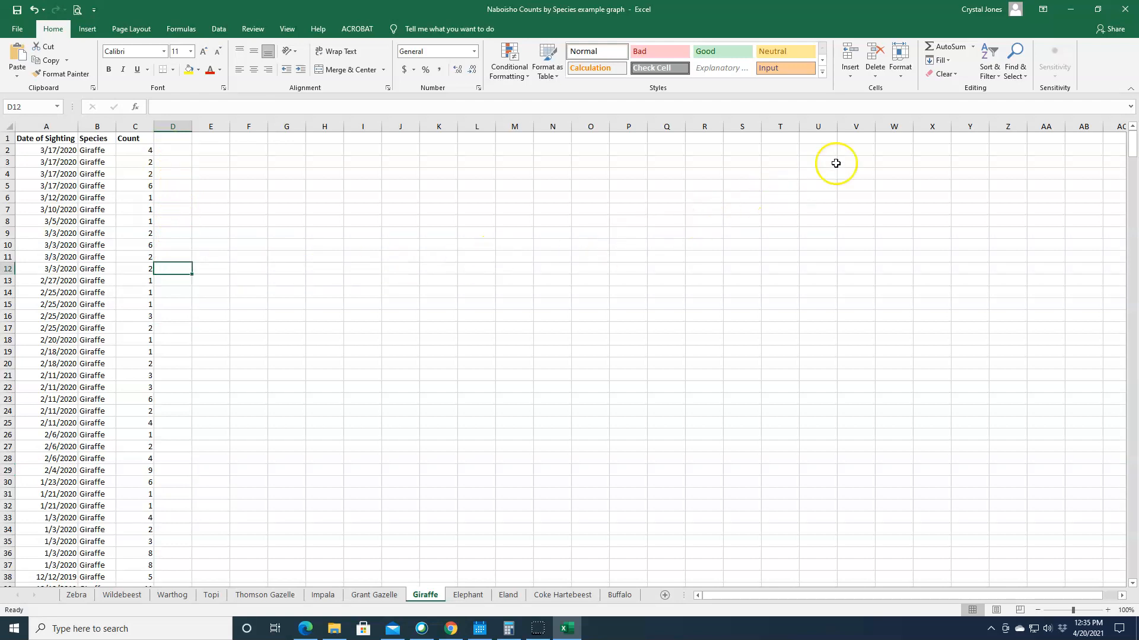
pyautogui.click(949, 48)
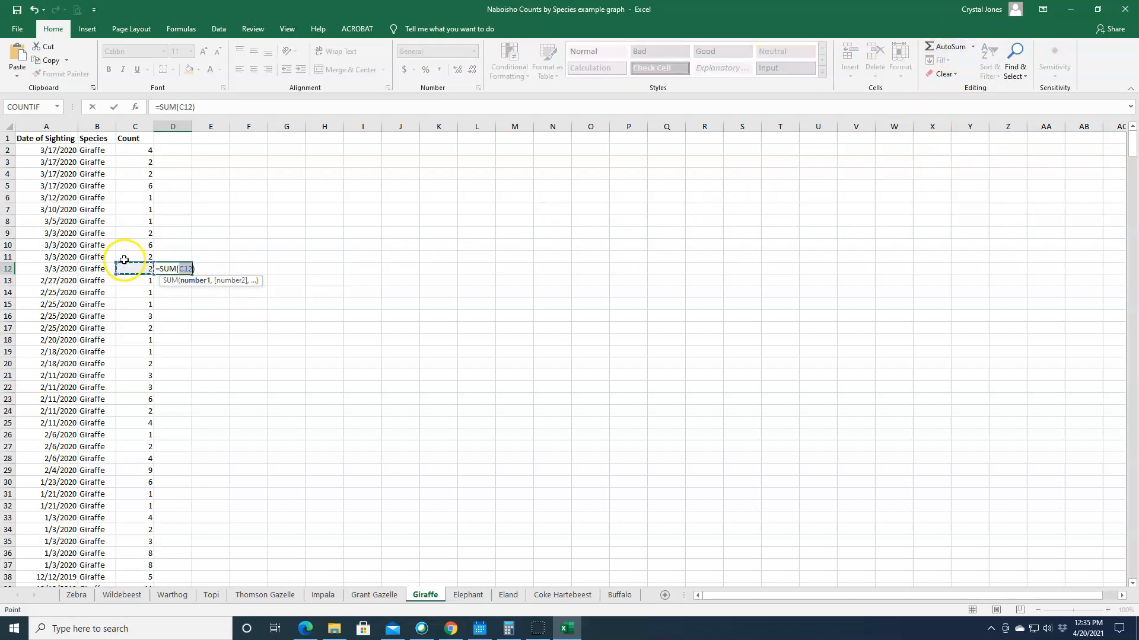
pyautogui.moveTo(128, 268); pyautogui.dragTo(138, 153)
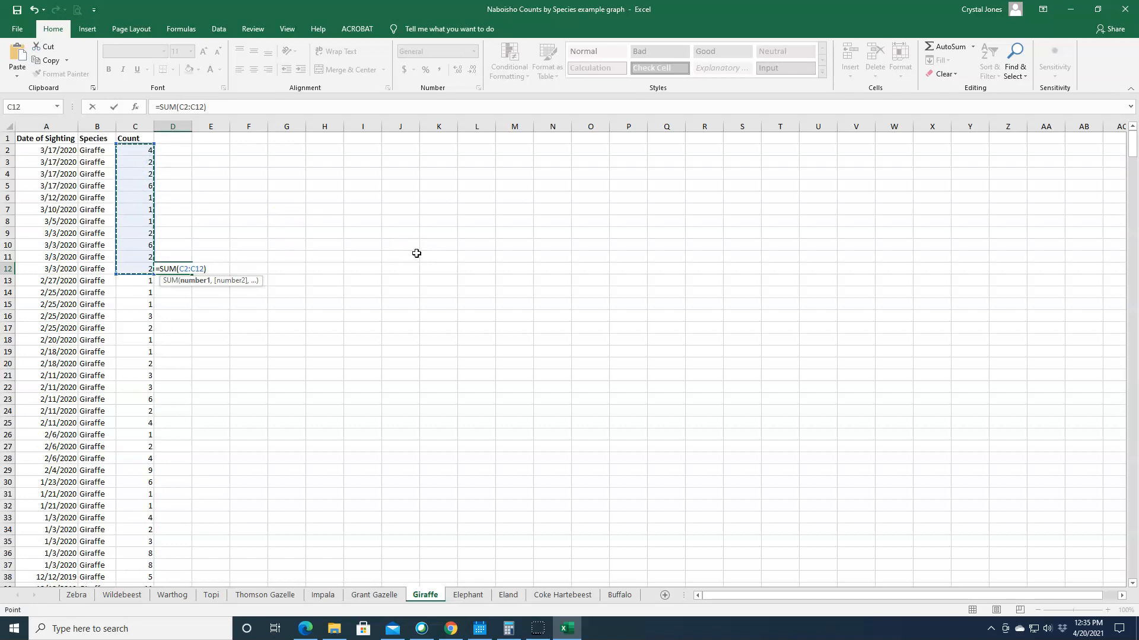
pyautogui.press('Return')
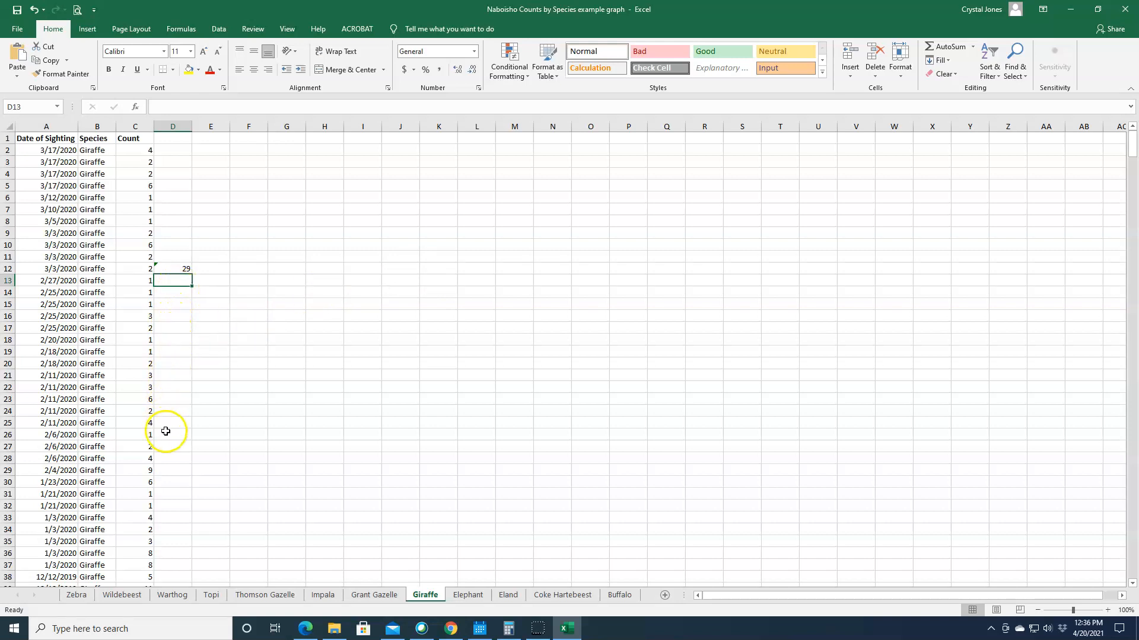
# Total the February 2020 giraffe counts in C13:C29 with AutoSum in cell D29
pyautogui.click(168, 471)
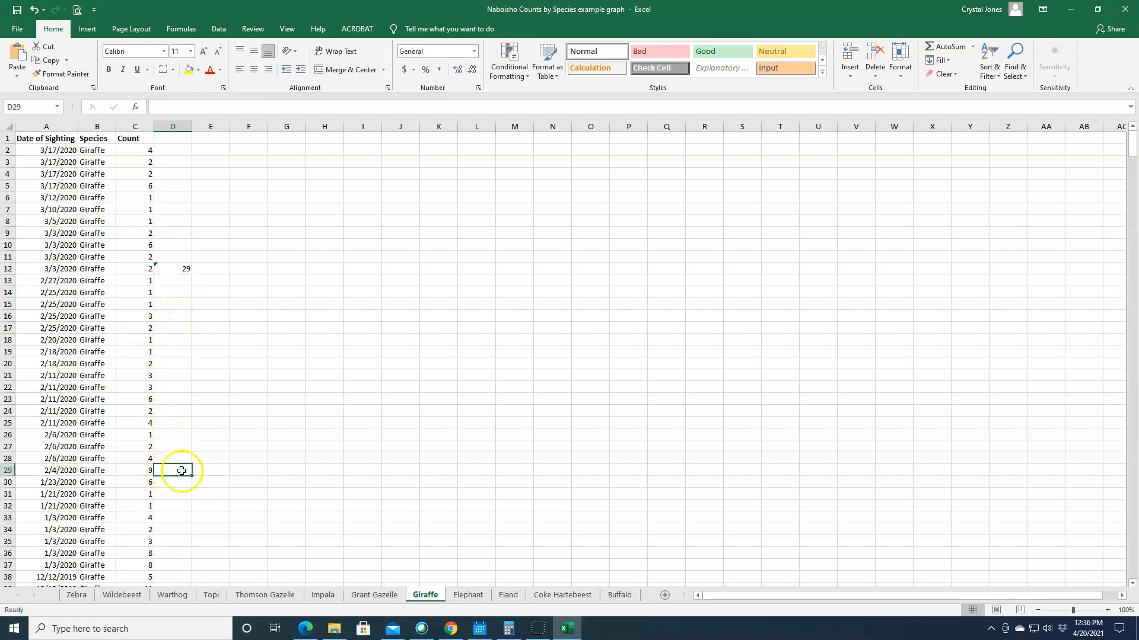
pyautogui.click(956, 53)
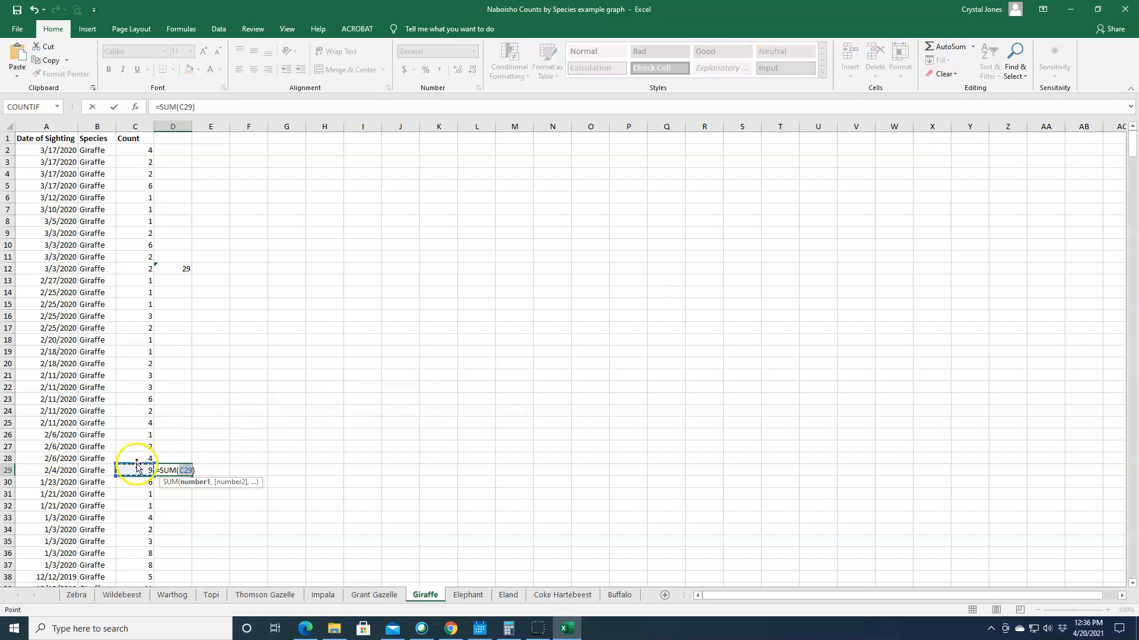
pyautogui.moveTo(136, 466); pyautogui.dragTo(133, 279)
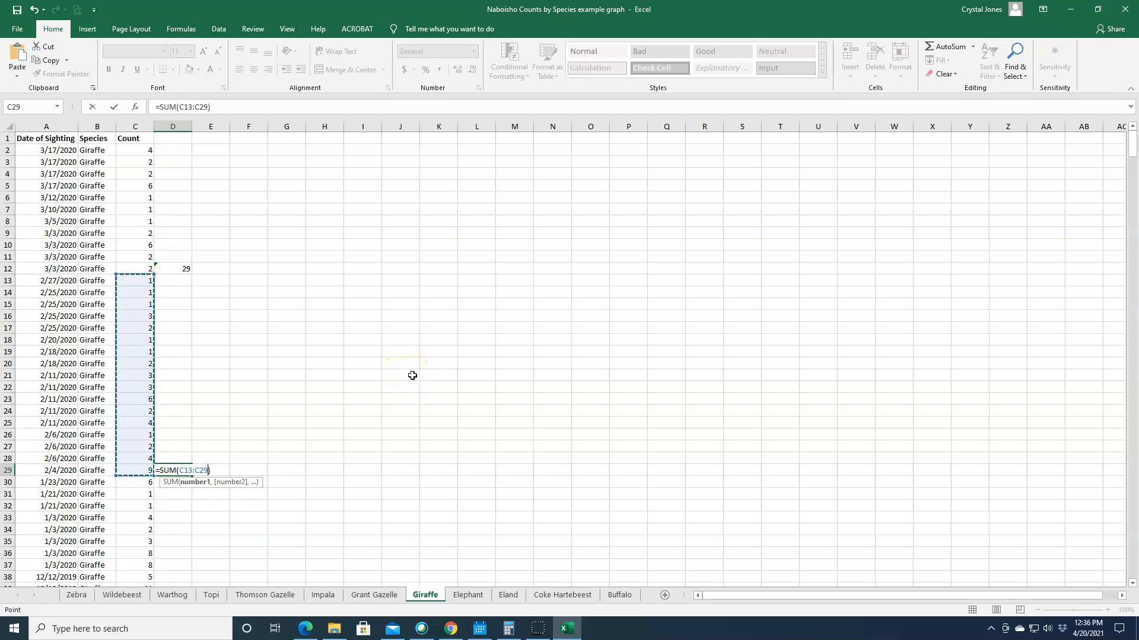
pyautogui.press('Return')
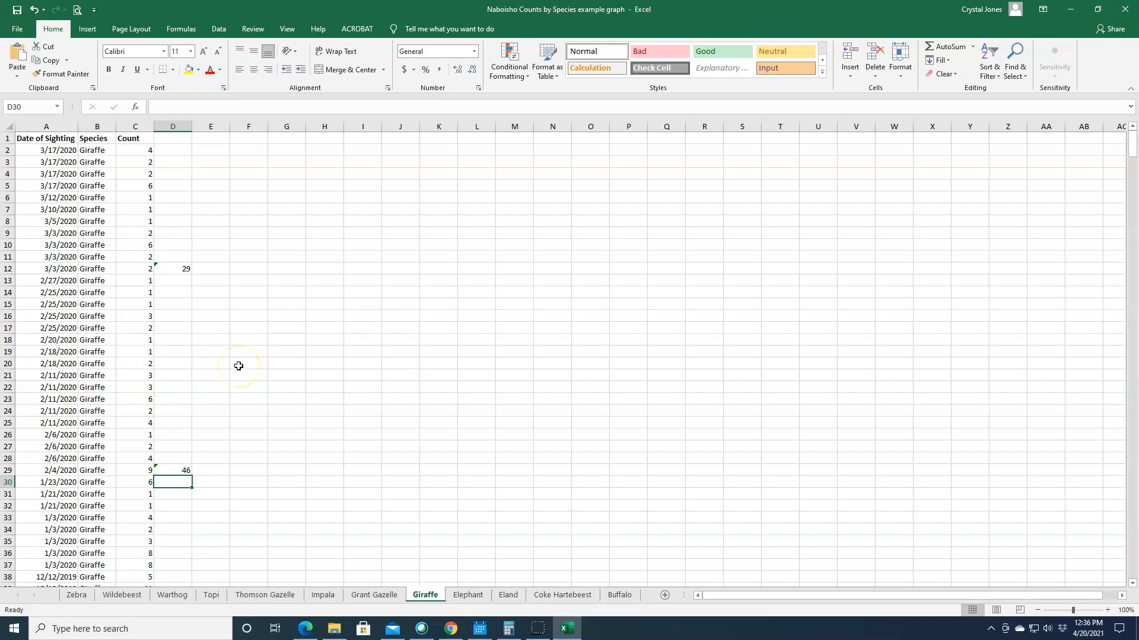
# Total the January 2020 giraffe counts in C30:C37 with AutoSum in cell D37
pyautogui.scroll(-3, 207, 414)
pyautogui.click(165, 461)
pyautogui.click(948, 48)
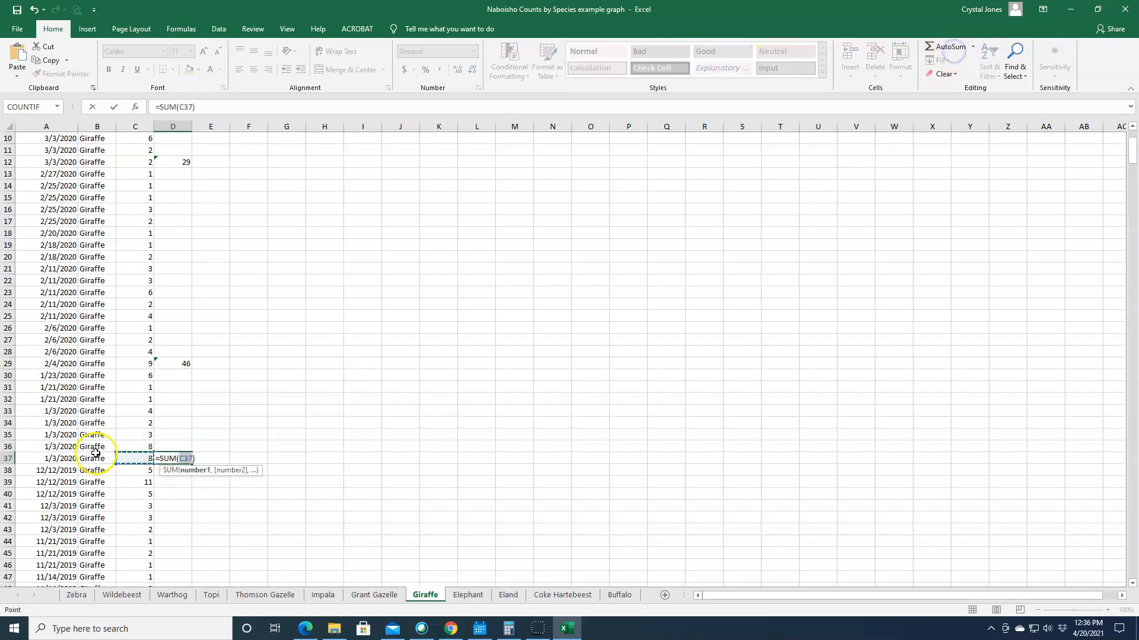
pyautogui.moveTo(135, 458); pyautogui.dragTo(136, 378)
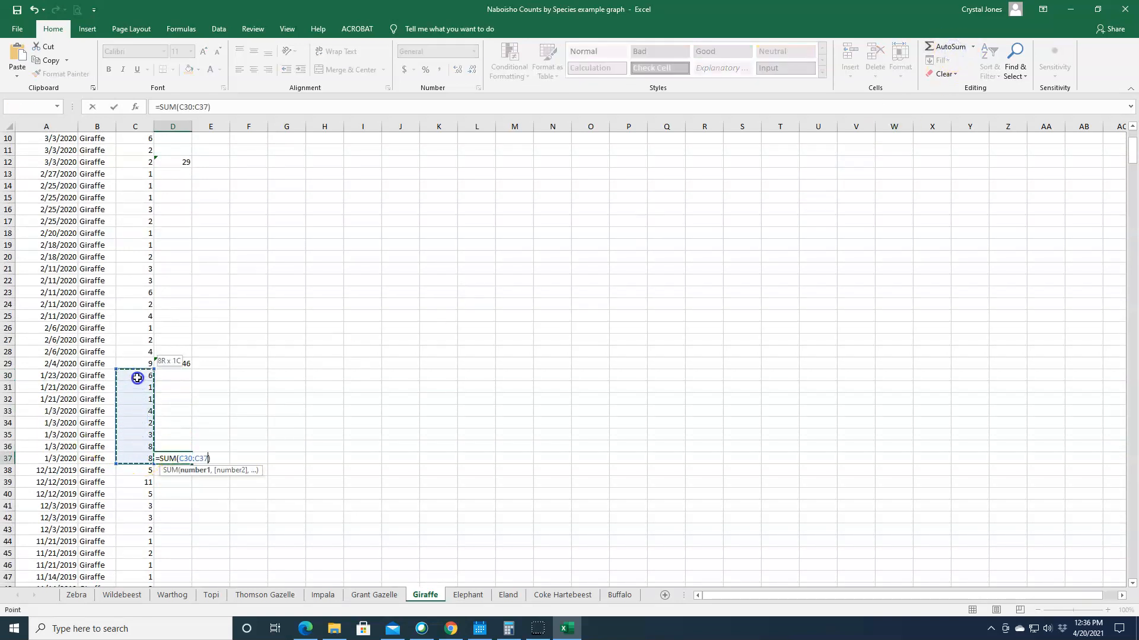
pyautogui.press('Return')
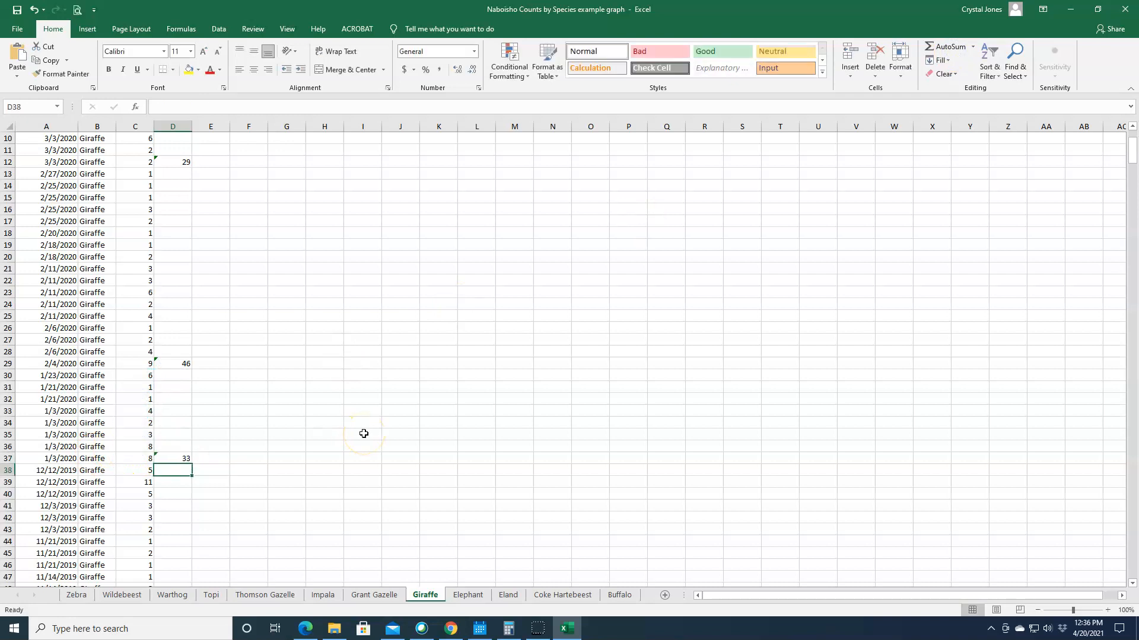
pyautogui.scroll(-2, 296, 430)
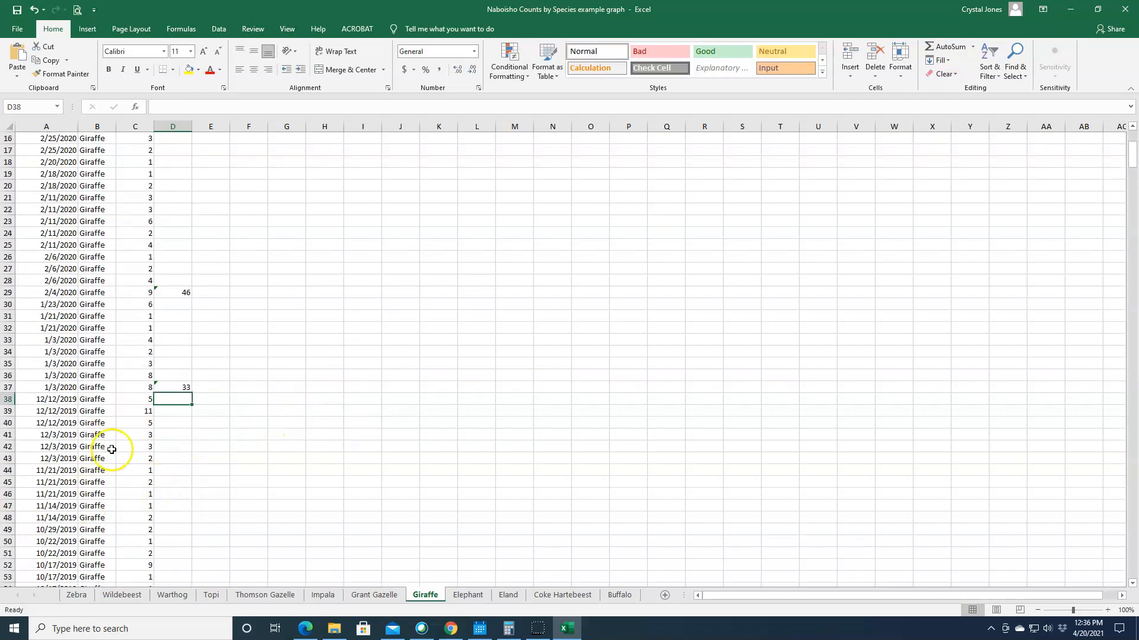
pyautogui.moveTo(168, 458); pyautogui.dragTo(168, 394)
pyautogui.click(947, 47)
pyautogui.click(33, 9)
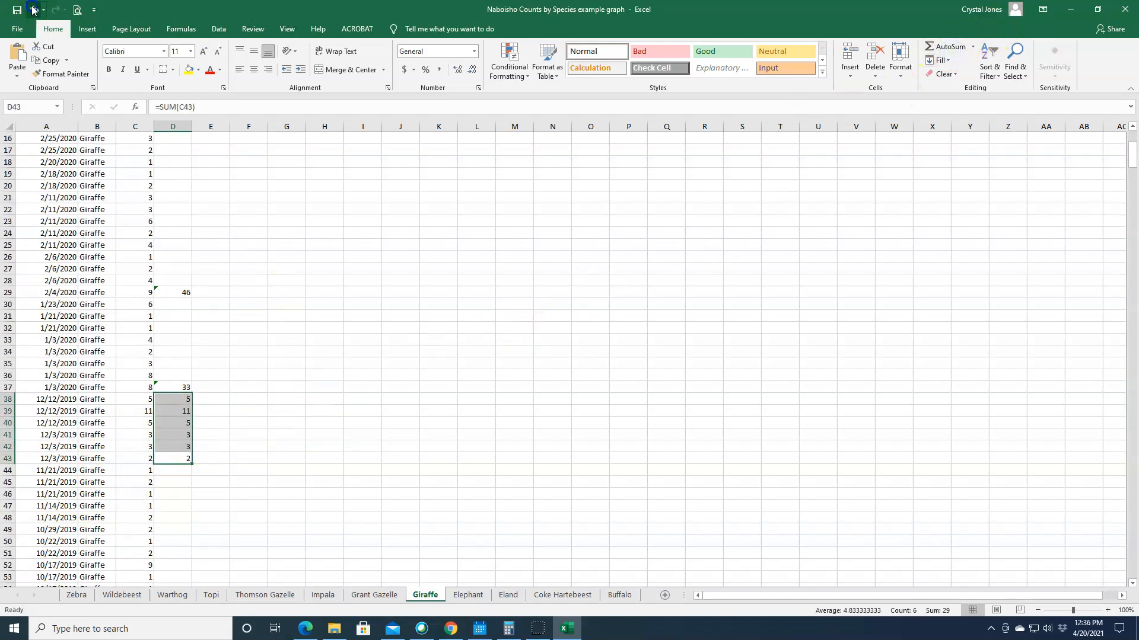
# Total the December 2019 giraffe counts in C38:C43 with AutoSum in cell D43
pyautogui.click(163, 459)
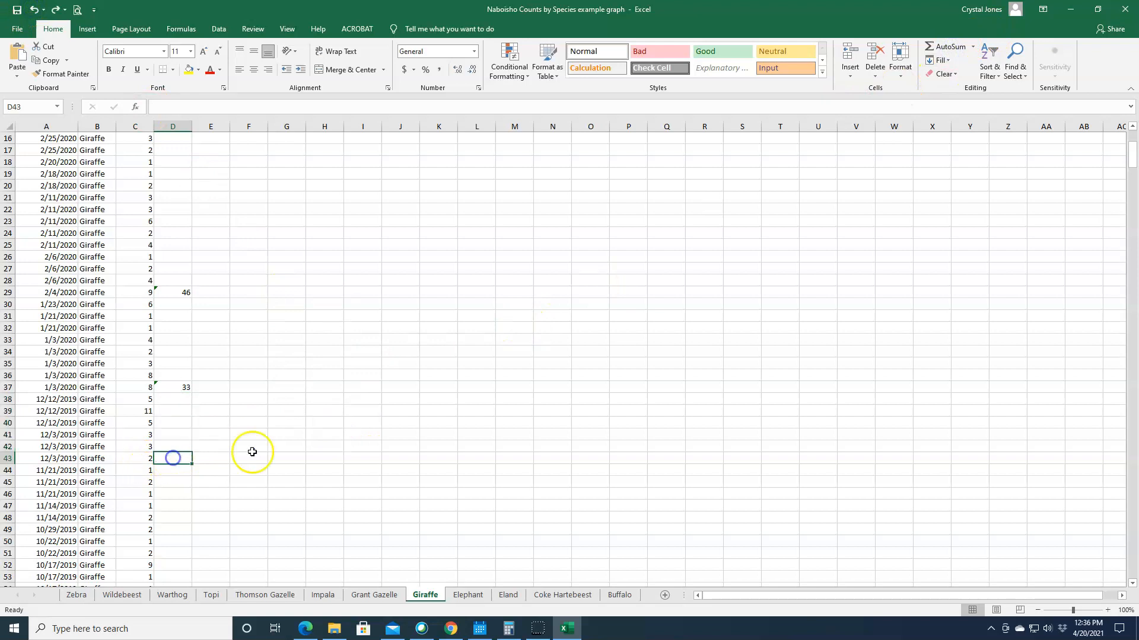
pyautogui.click(942, 49)
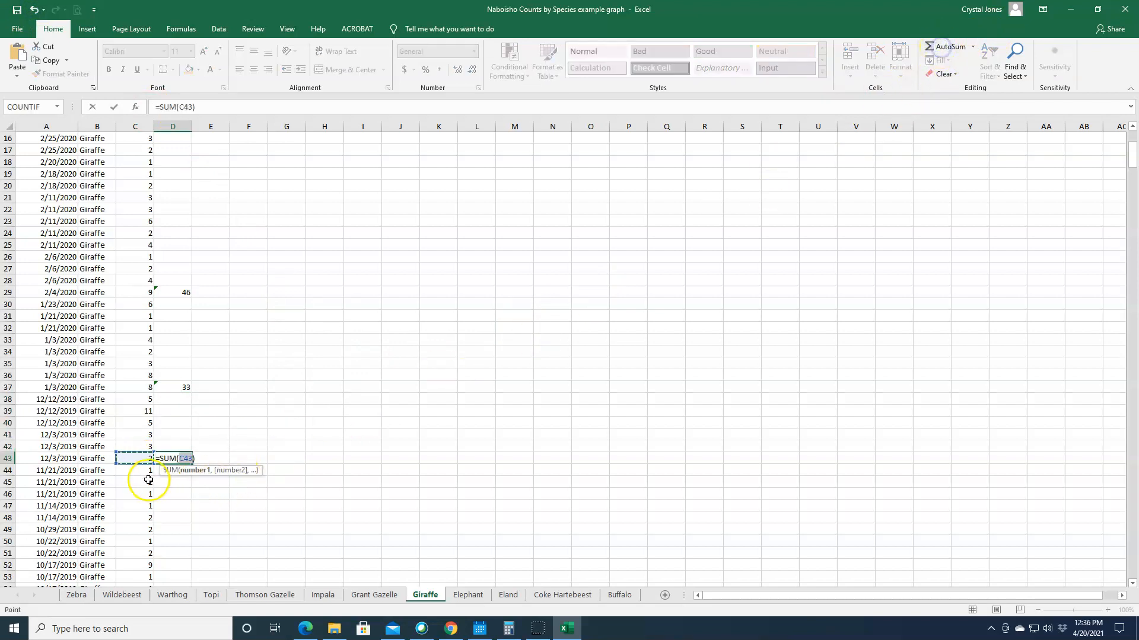
pyautogui.moveTo(140, 458); pyautogui.dragTo(140, 403)
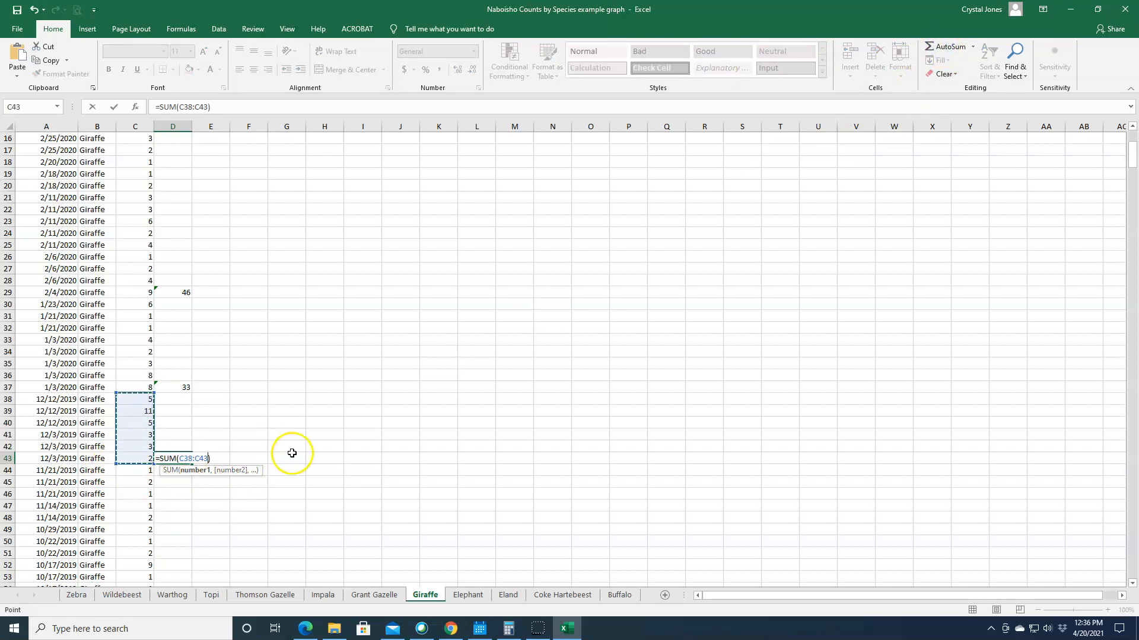
pyautogui.press('Return')
pyautogui.scroll(3, 261, 344)
pyautogui.scroll(2, 221, 311)
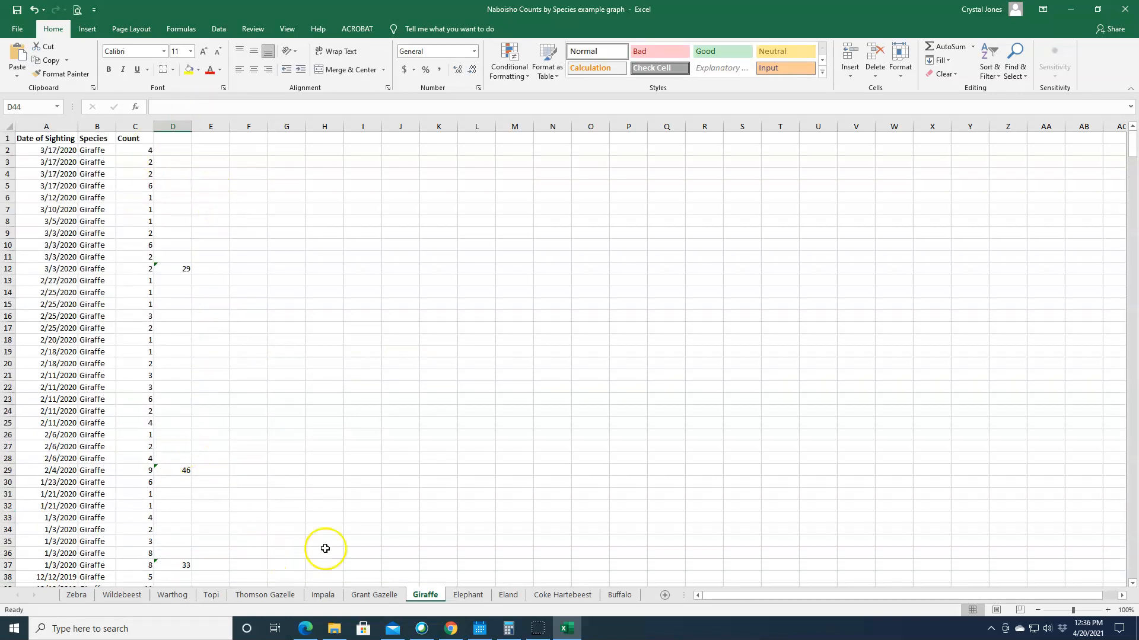
# Open the Elephant sheet and examine the months Nov-19 to Jan-19 in its Date and Count summary table
pyautogui.click(476, 596)
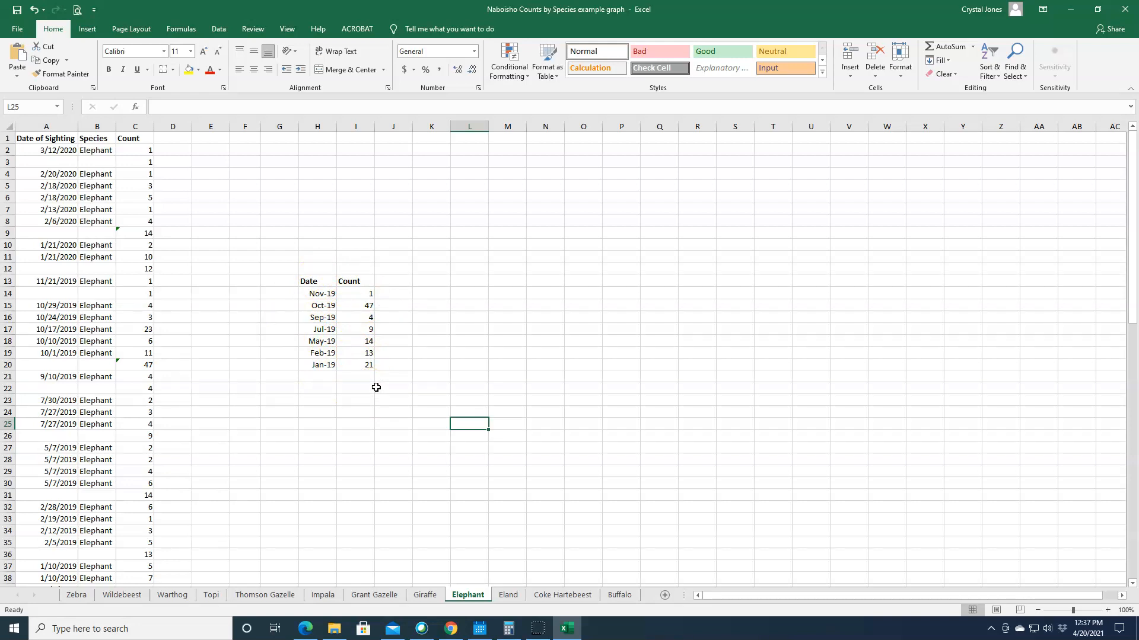
pyautogui.click(316, 293)
pyautogui.click(319, 305)
pyautogui.click(320, 317)
pyautogui.click(322, 329)
pyautogui.click(322, 341)
pyautogui.click(324, 353)
pyautogui.click(324, 364)
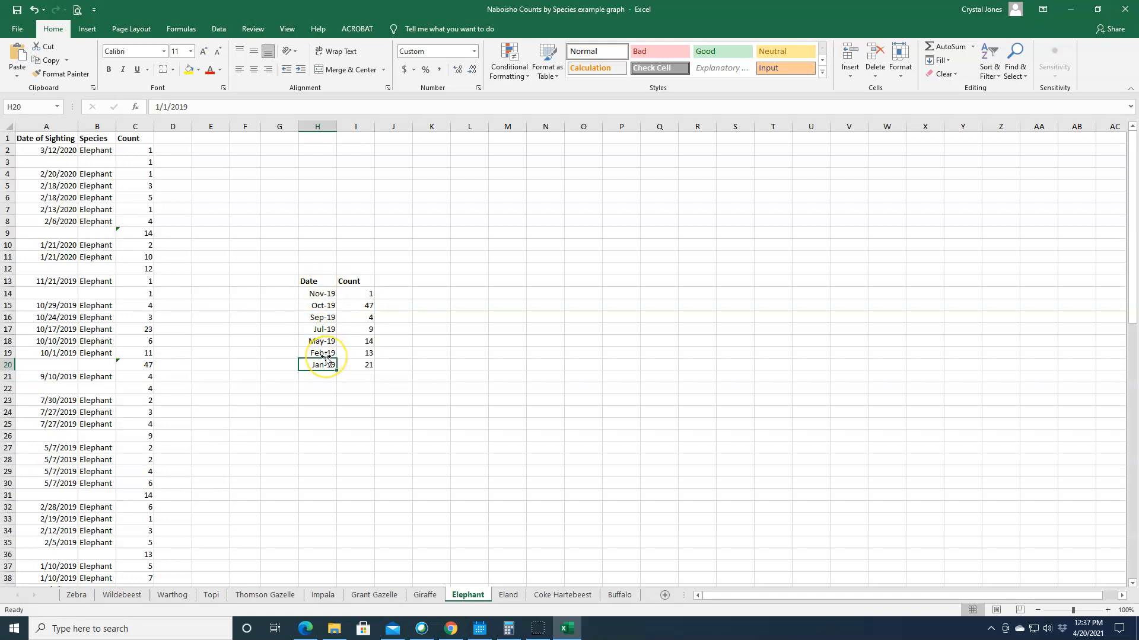
# Check the counts for Nov-19 through Jul-19 in the elephant summary table
pyautogui.click(316, 294)
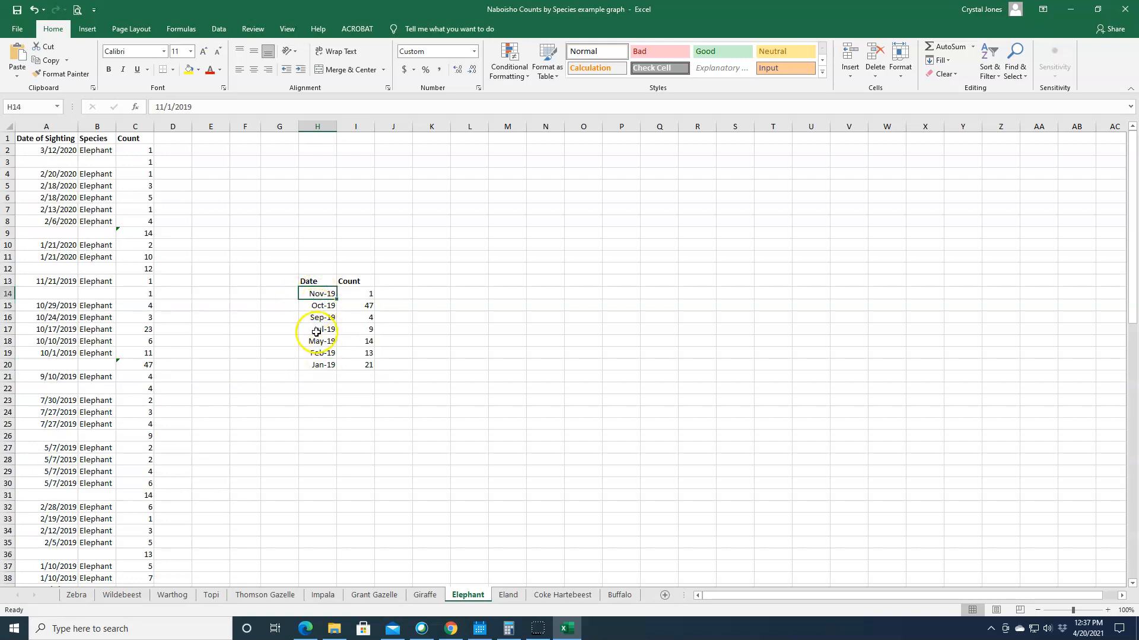
pyautogui.click(362, 293)
pyautogui.click(362, 305)
pyautogui.click(362, 318)
pyautogui.click(361, 330)
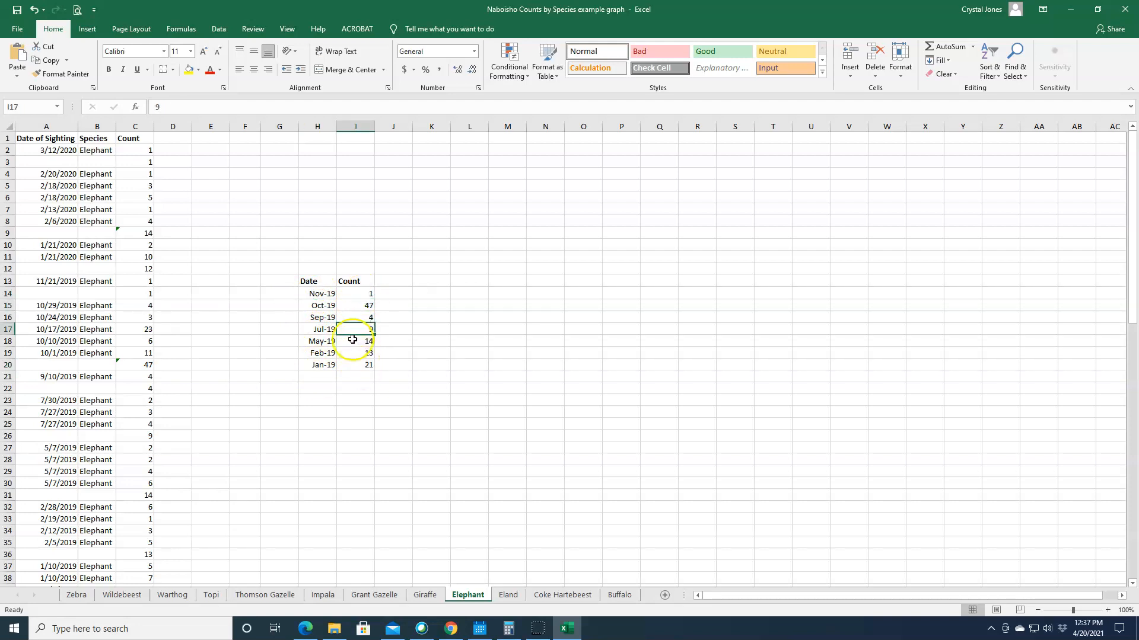
# Insert a 2-D clustered column chart from the Date and Count summary table in H13:I20
pyautogui.moveTo(307, 283); pyautogui.dragTo(354, 364)
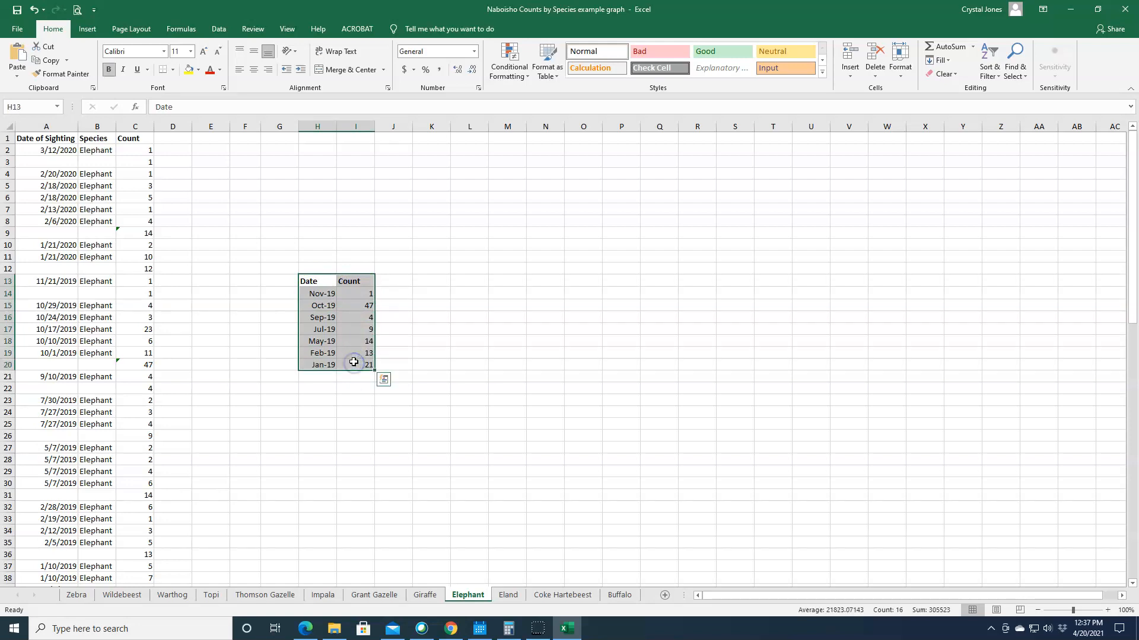
pyautogui.click(88, 29)
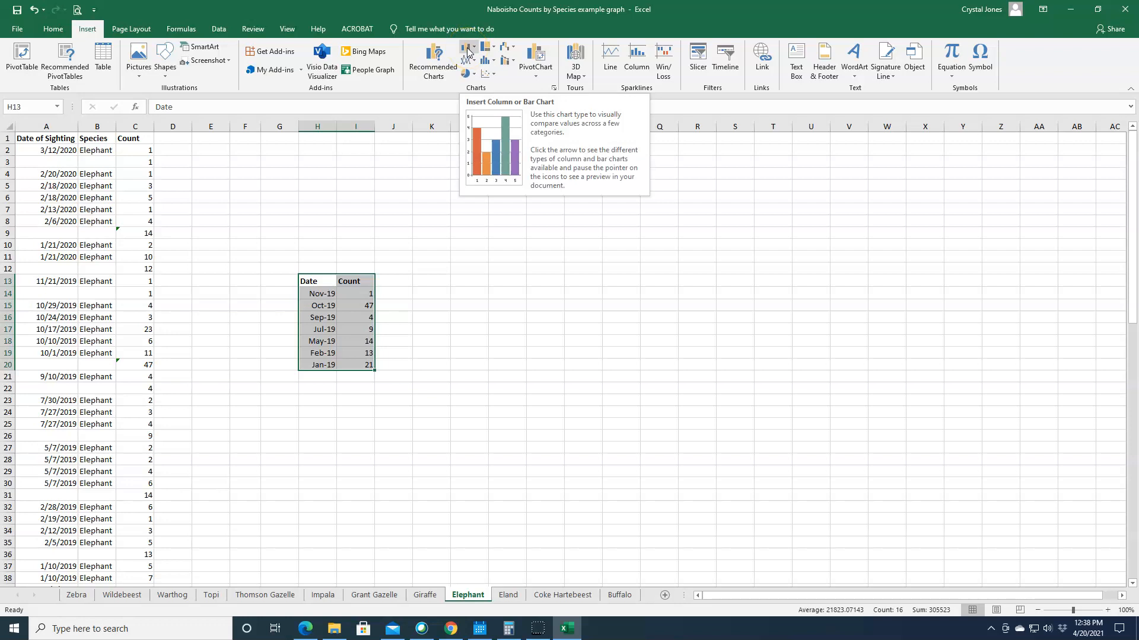
pyautogui.click(436, 63)
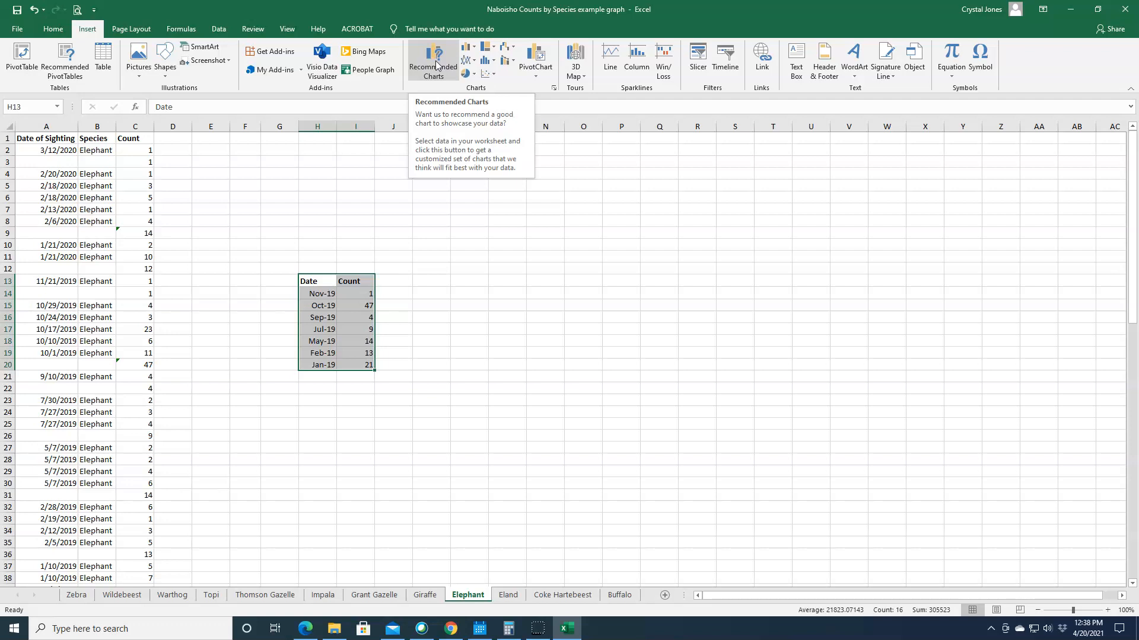
pyautogui.click(467, 52)
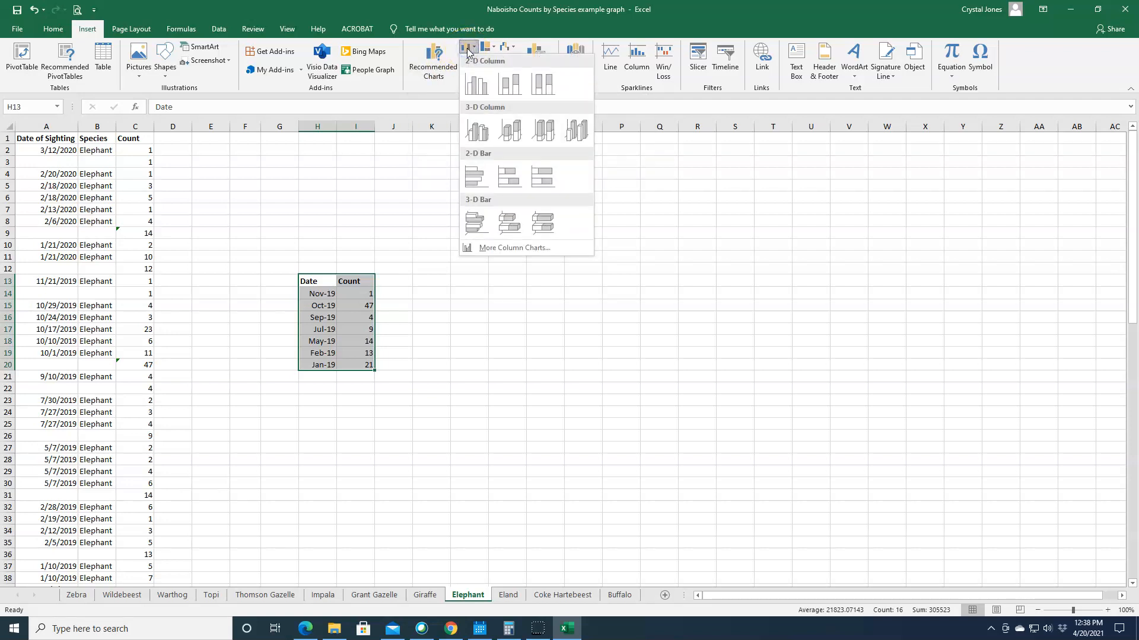
pyautogui.click(479, 87)
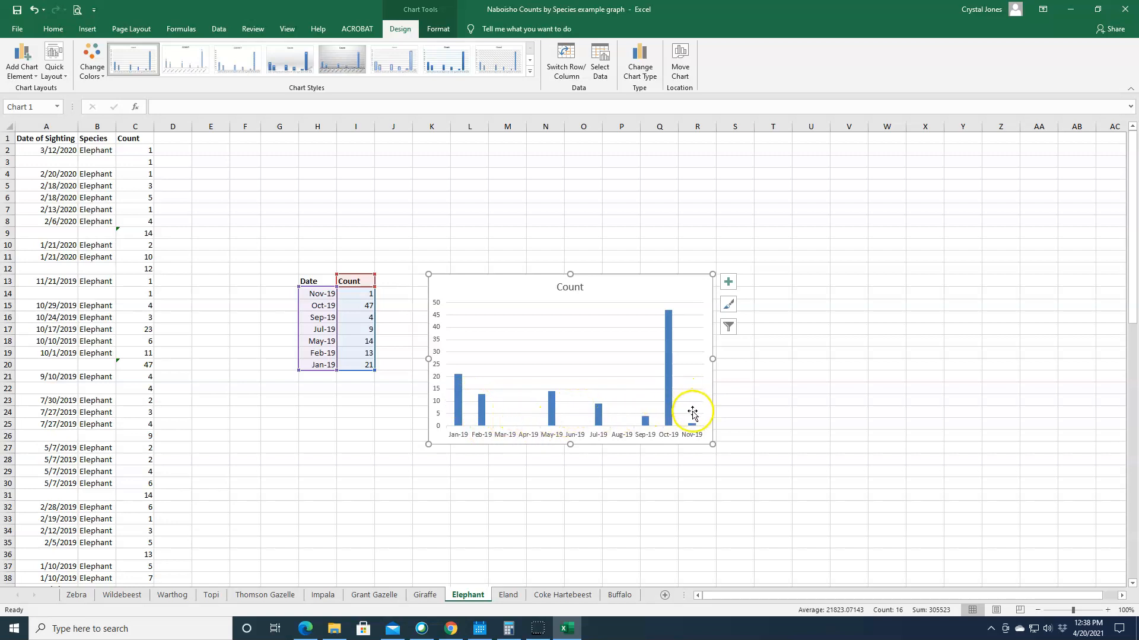
# Change the column chart's title to "Elephant Population Counts 2019"
pyautogui.click(573, 289)
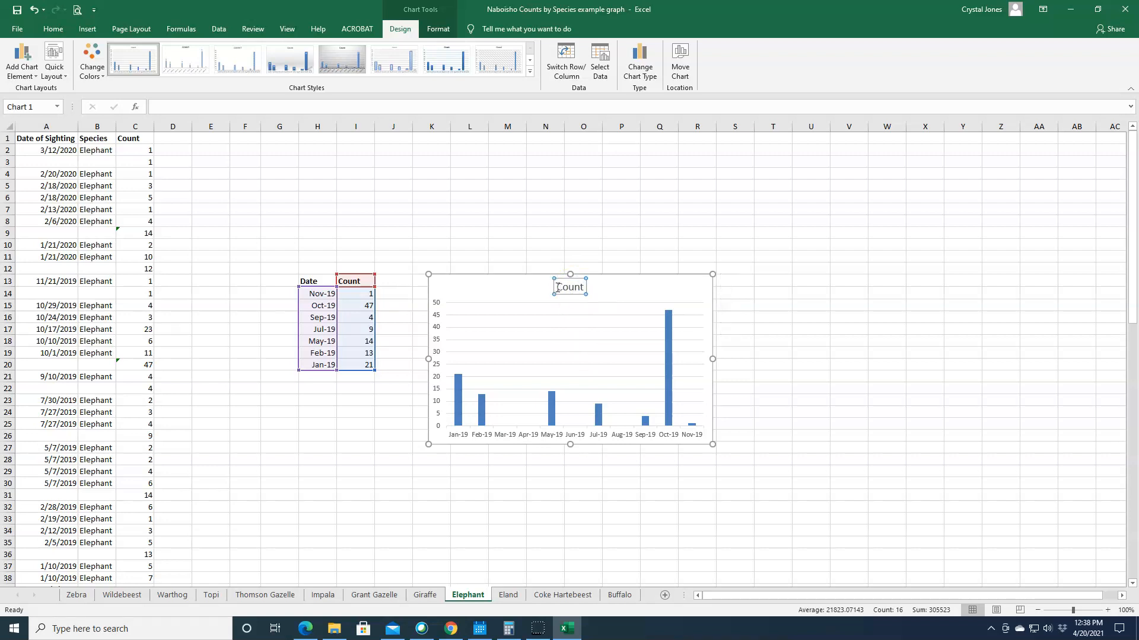
pyautogui.doubleClick(557, 288)
pyautogui.doubleClick(557, 288)
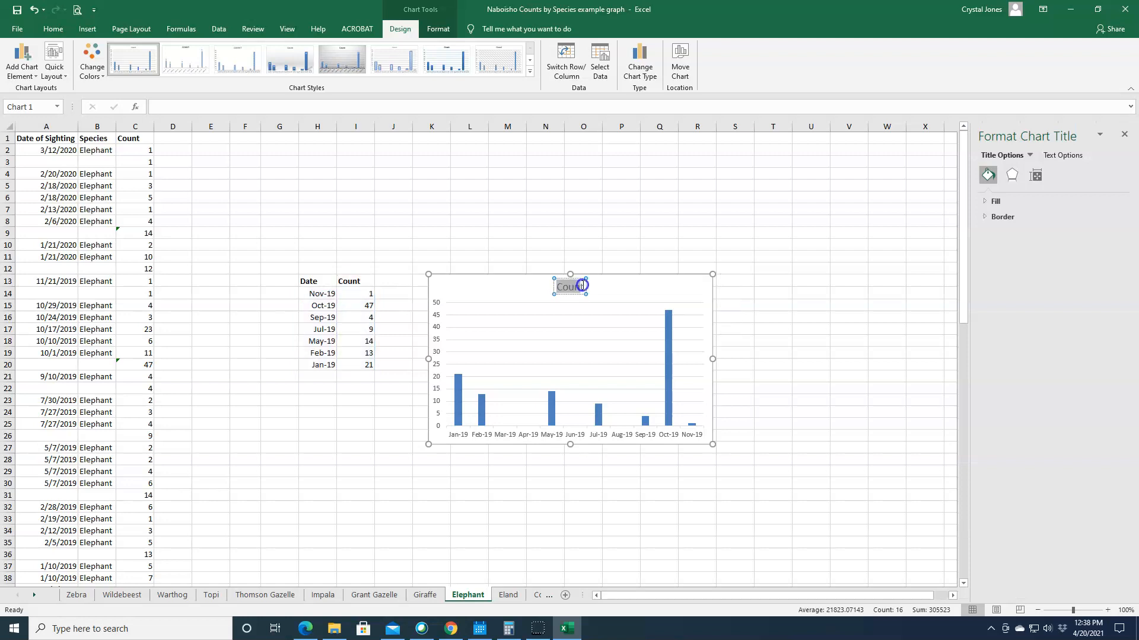
pyautogui.write('Ee')
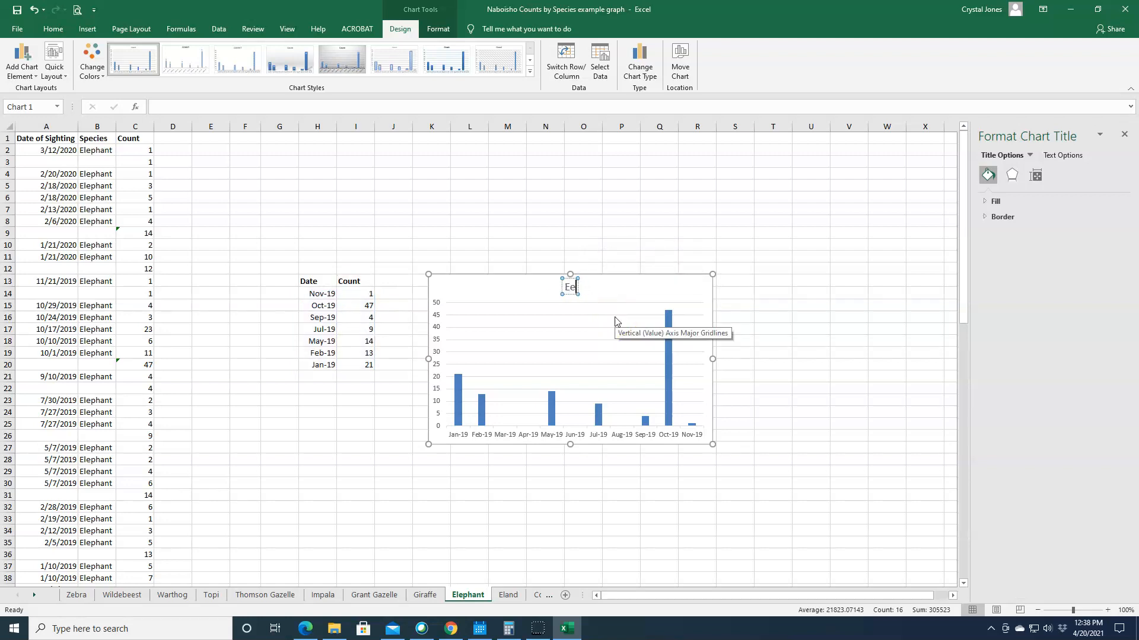
pyautogui.press('BackSpace')
pyautogui.write('lephant Popul')
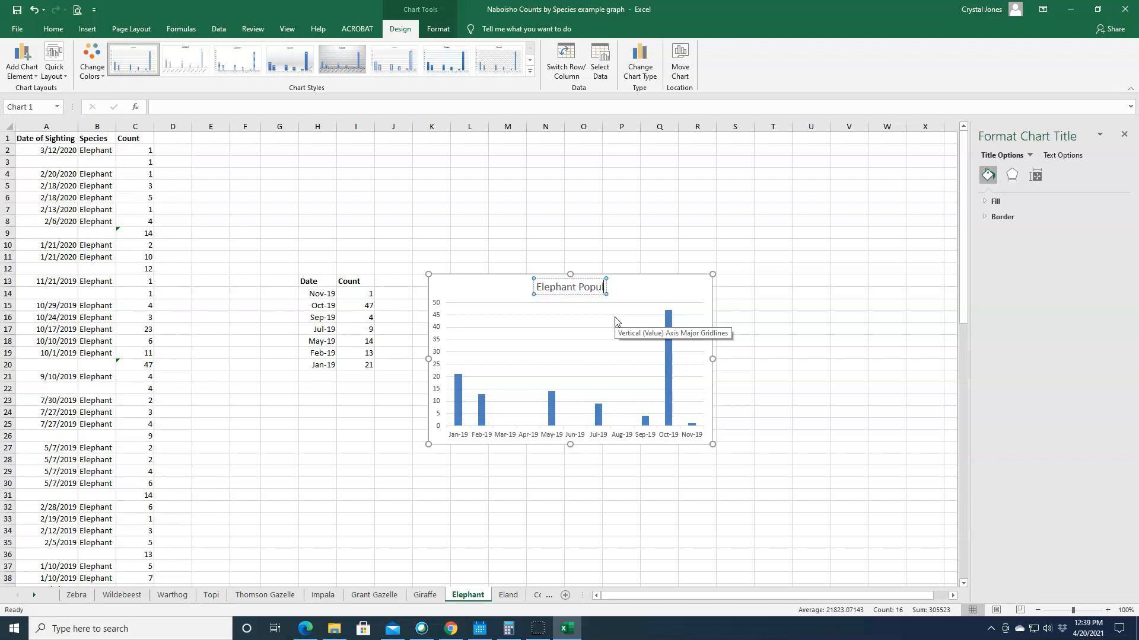
pyautogui.write('ation C')
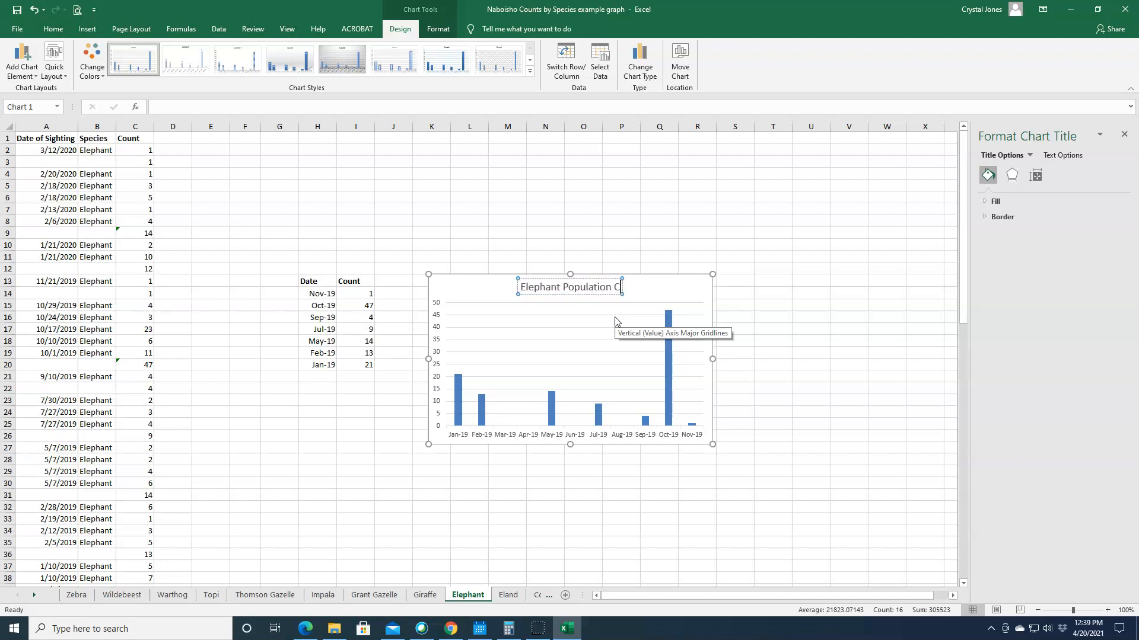
pyautogui.write('ounts 2019')
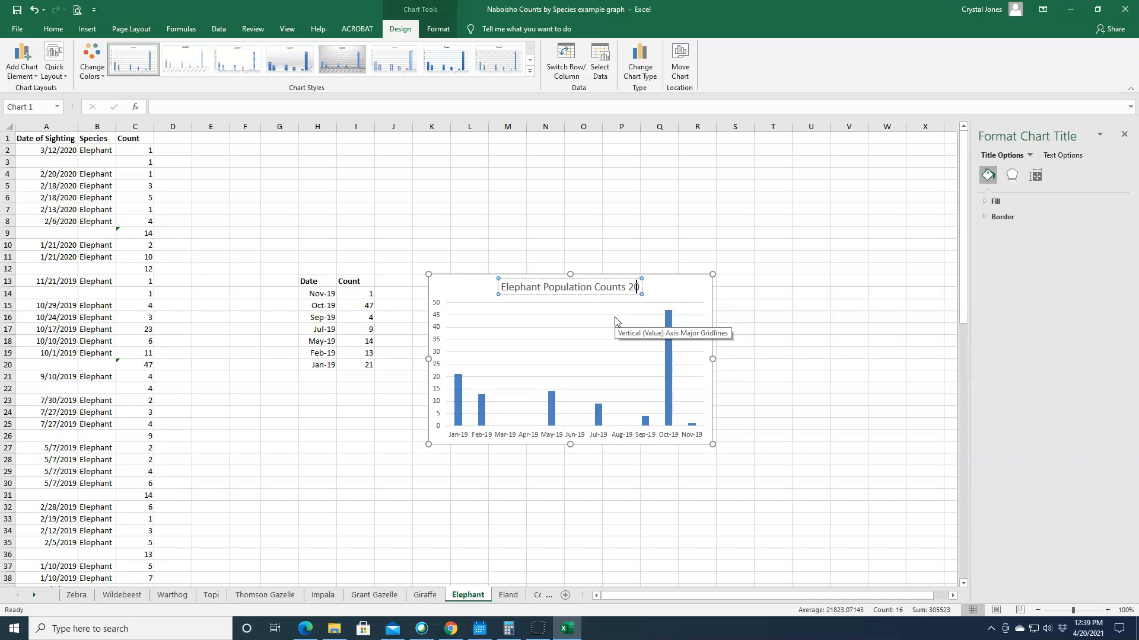
pyautogui.click(693, 290)
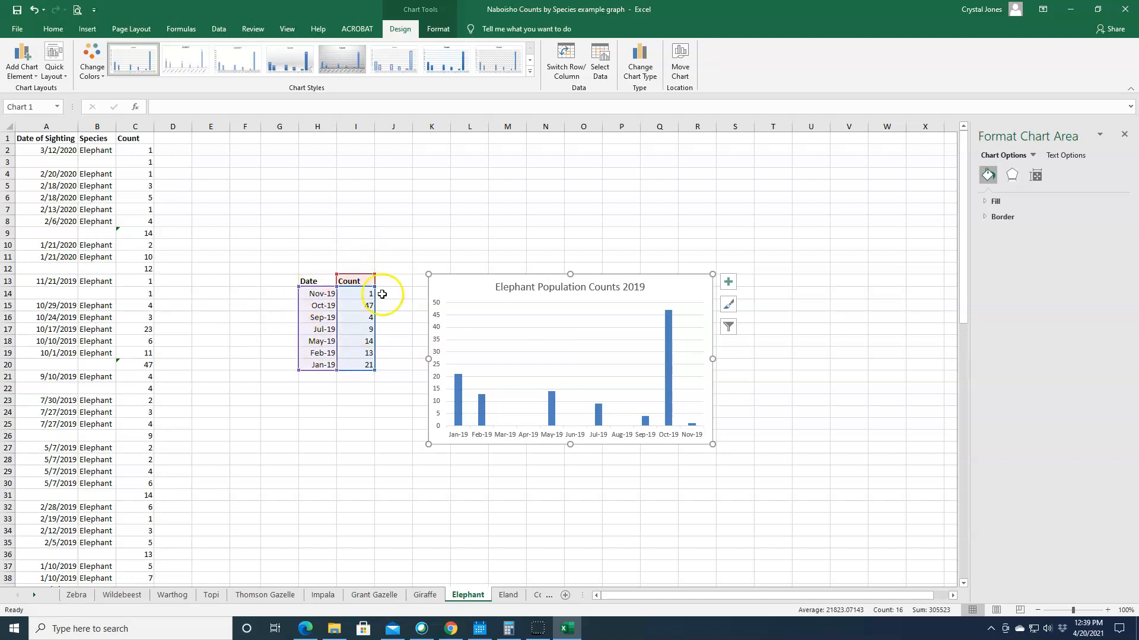
pyautogui.rightClick(593, 334)
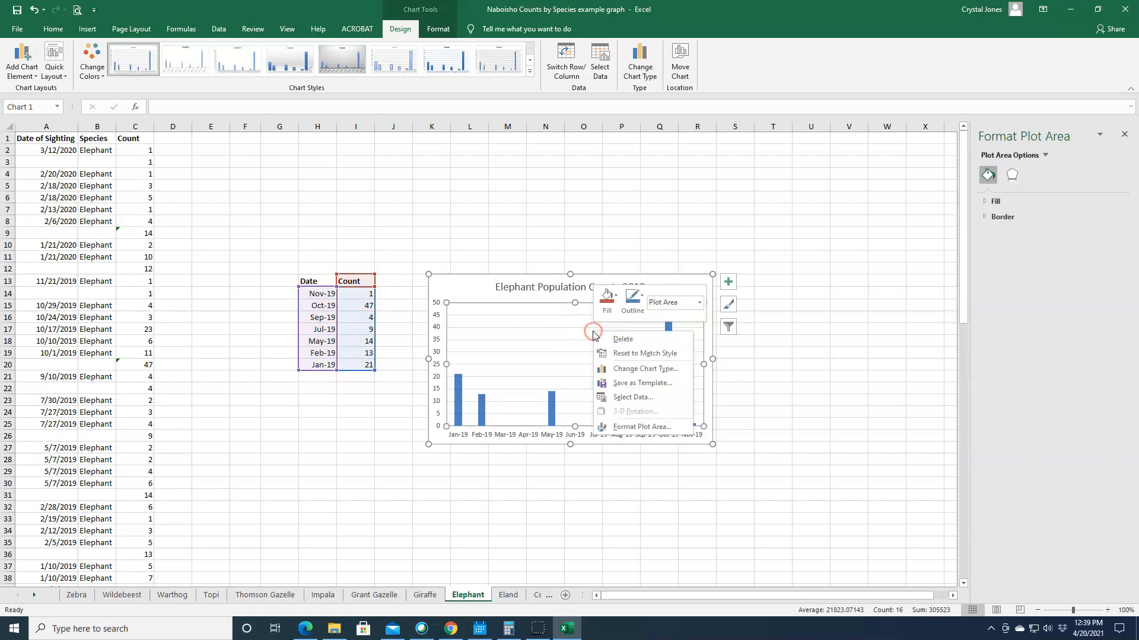
pyautogui.click(473, 284)
pyautogui.rightClick(475, 285)
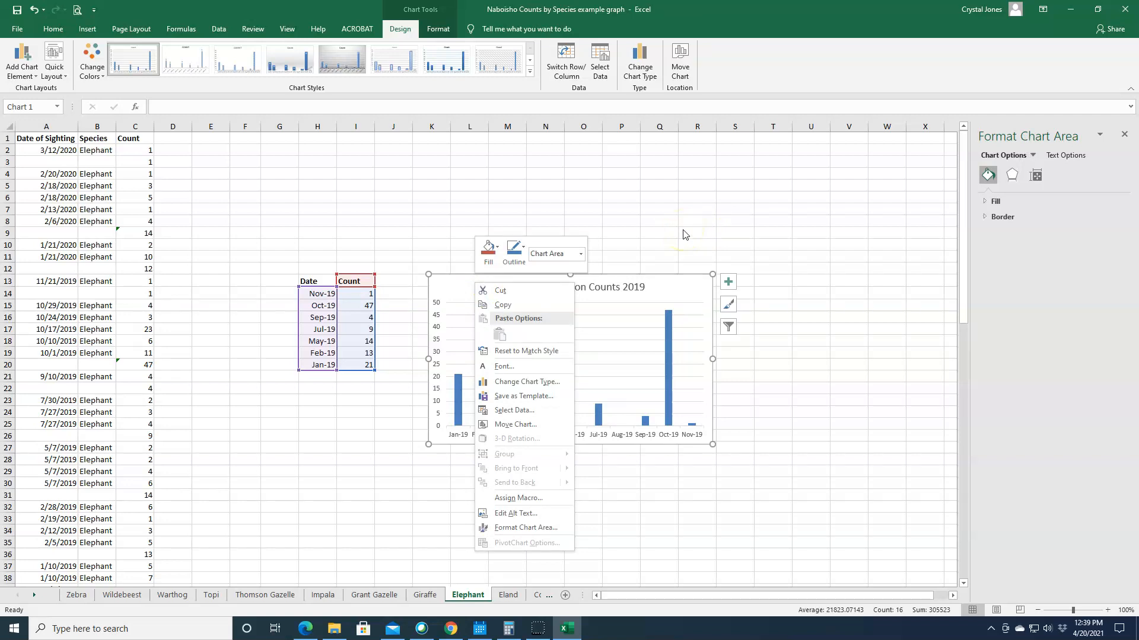
pyautogui.press('Escape')
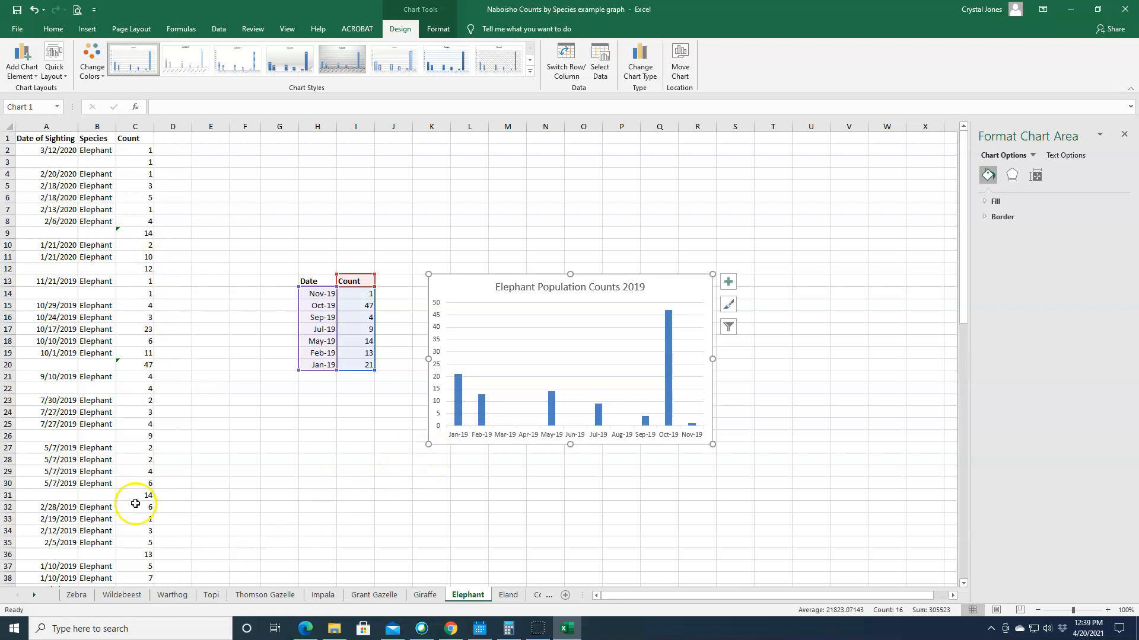
# Review the monthly totals in column D of the Giraffe sheet, then return to the Elephant sheet's summary table and chart
pyautogui.click(424, 595)
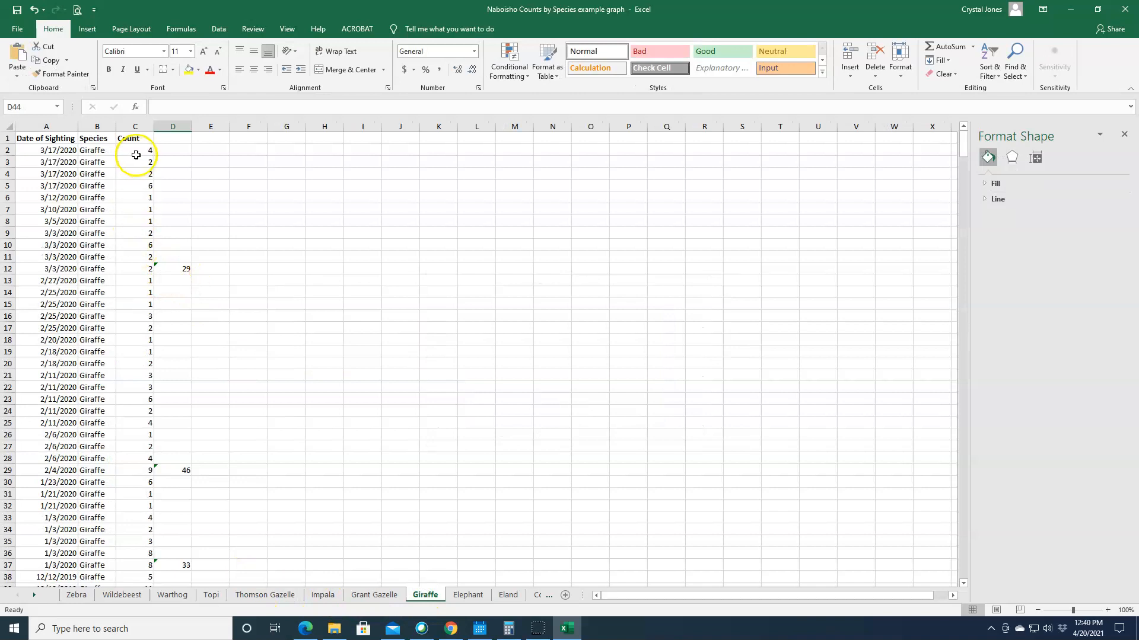
pyautogui.scroll(-2, 182, 475)
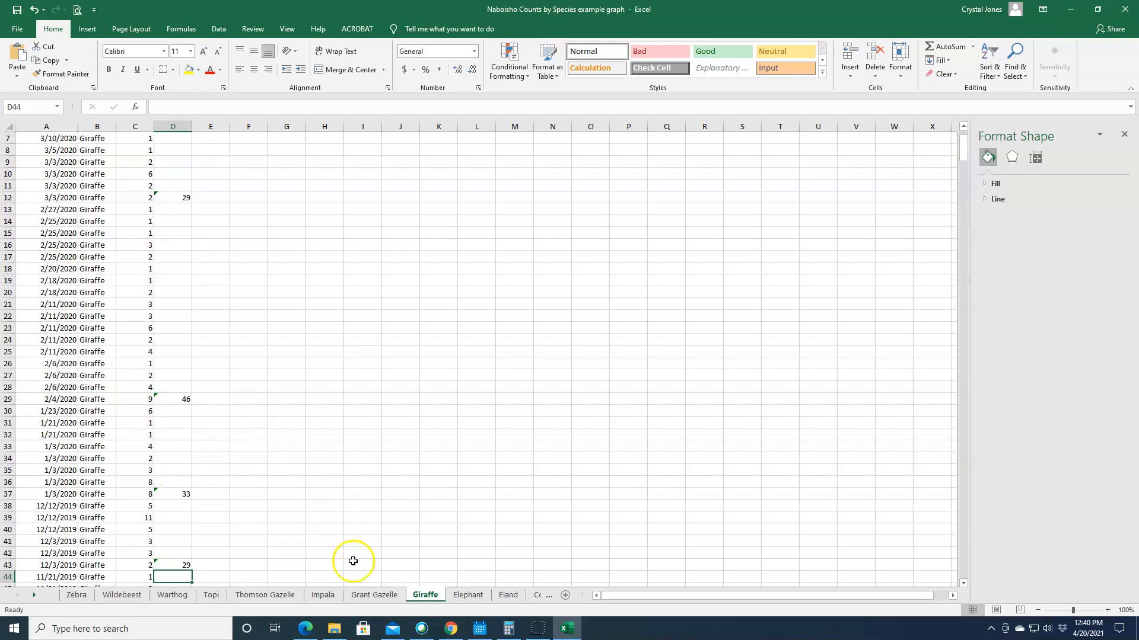
pyautogui.click(468, 595)
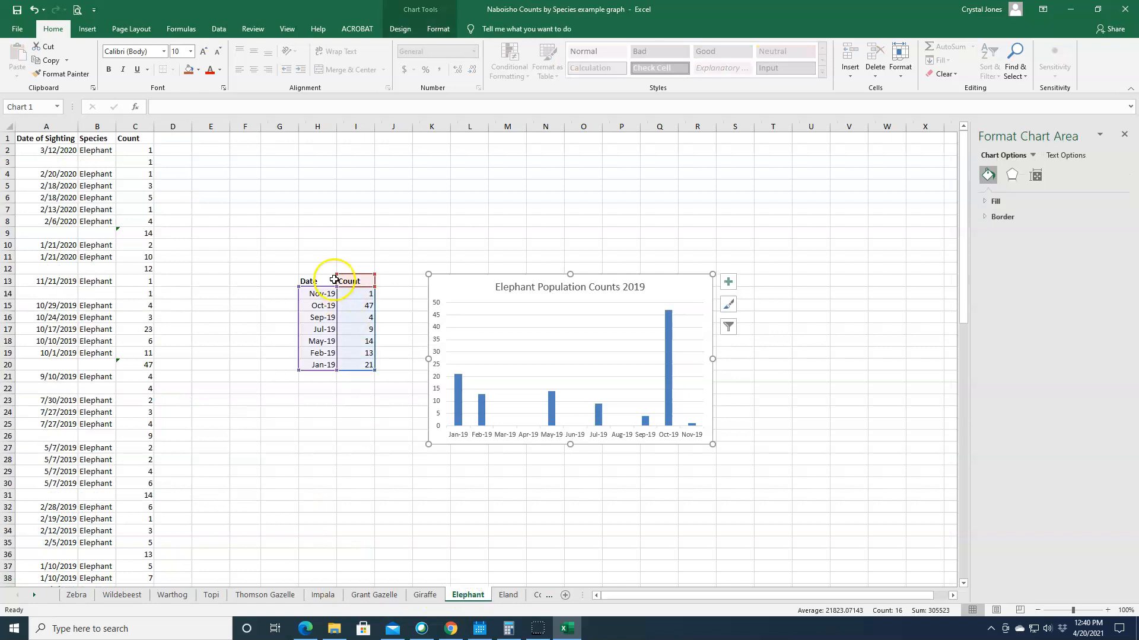